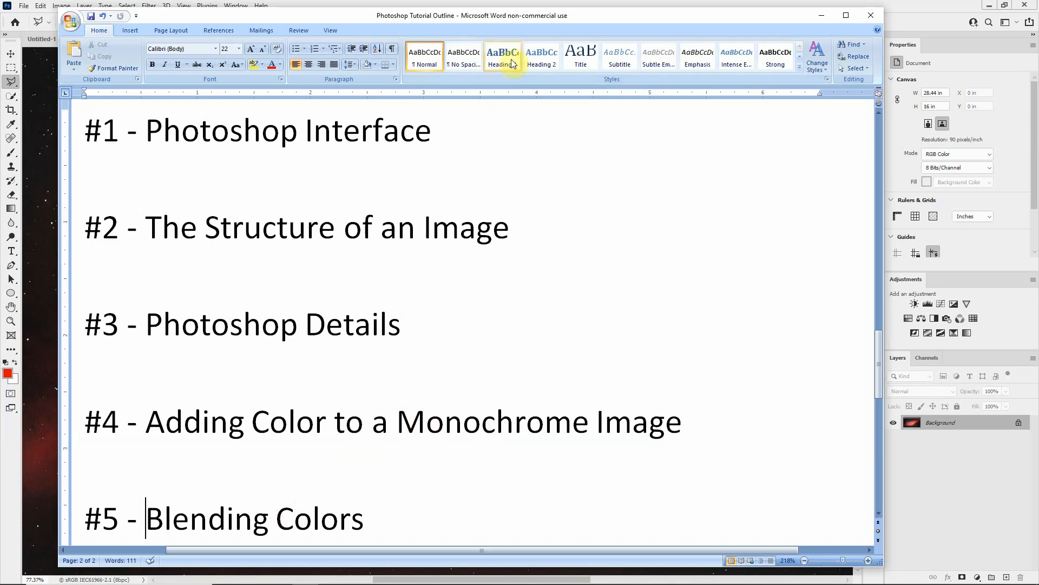
Switch to Photoshop, bring up Video Example Color 2.psd and make the Oxygen III layer visible
{"action": "left_click_drag", "start_coordinate": [606, 15], "coordinate": [307, 5]}
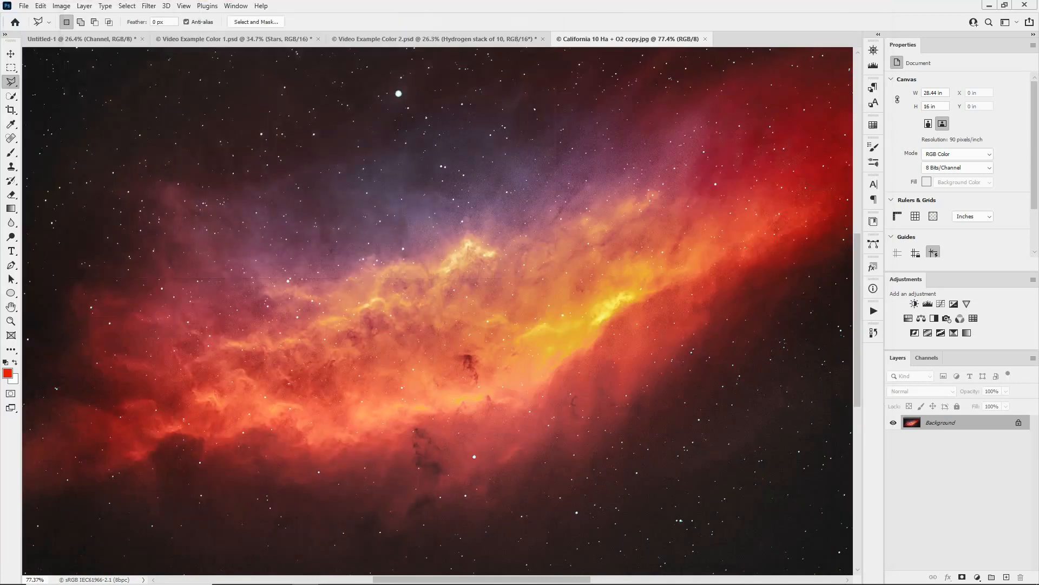
{"action": "left_click", "coordinate": [443, 38]}
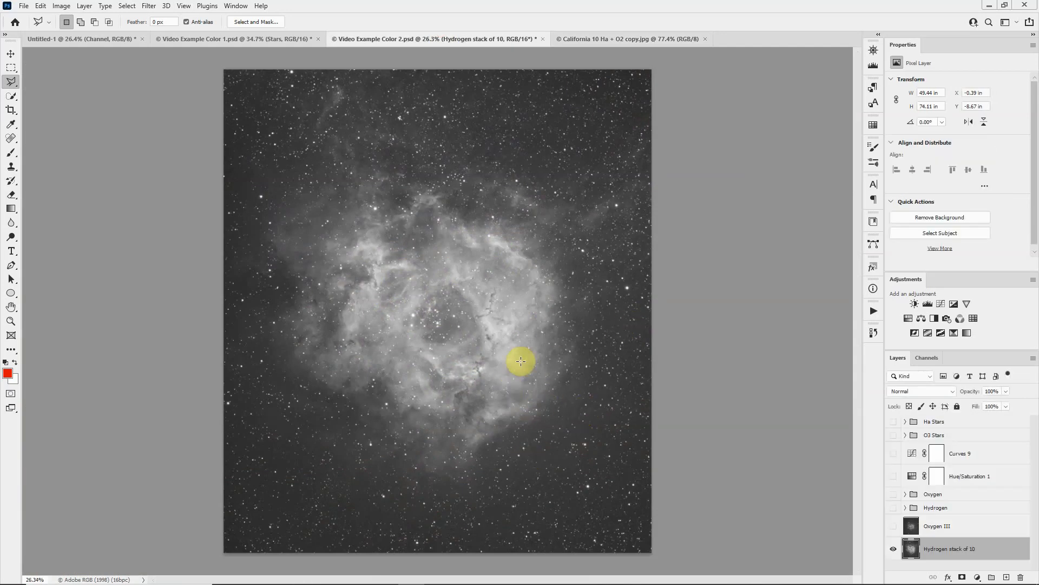
{"action": "left_click", "coordinate": [910, 526]}
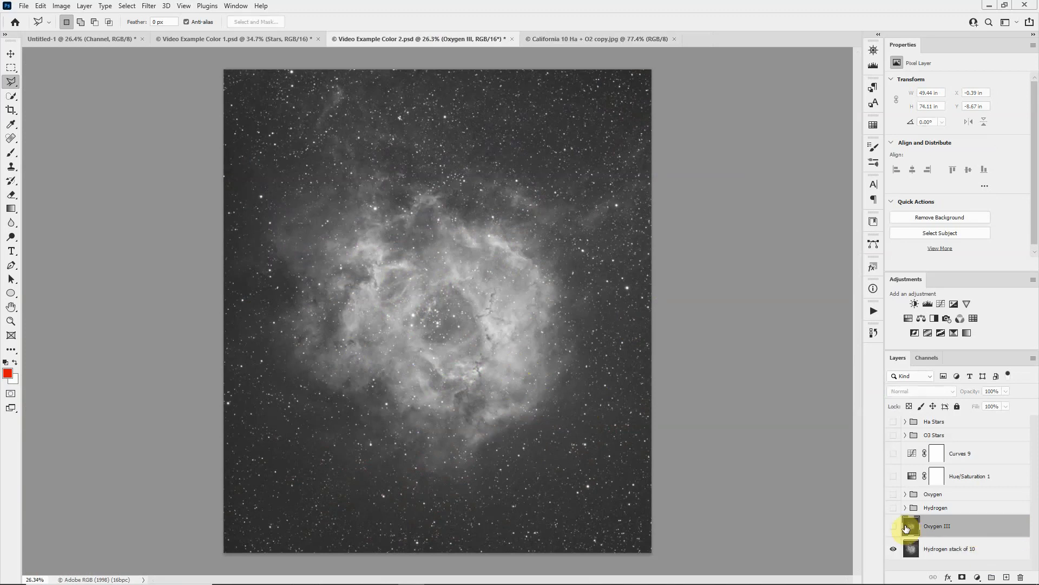
{"action": "left_click", "coordinate": [894, 527]}
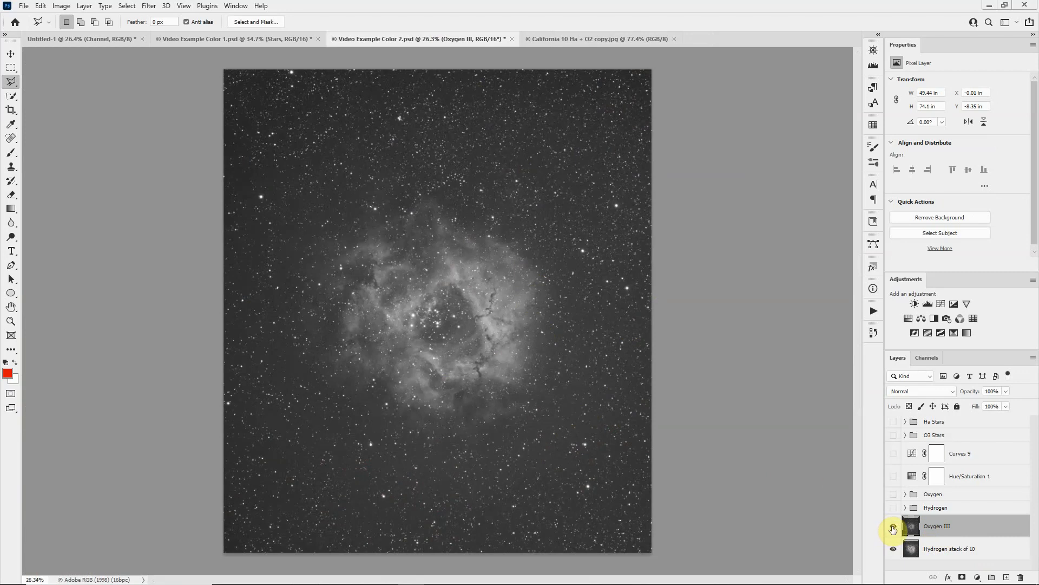
{"action": "left_click", "coordinate": [894, 526]}
{"action": "left_click", "coordinate": [893, 527]}
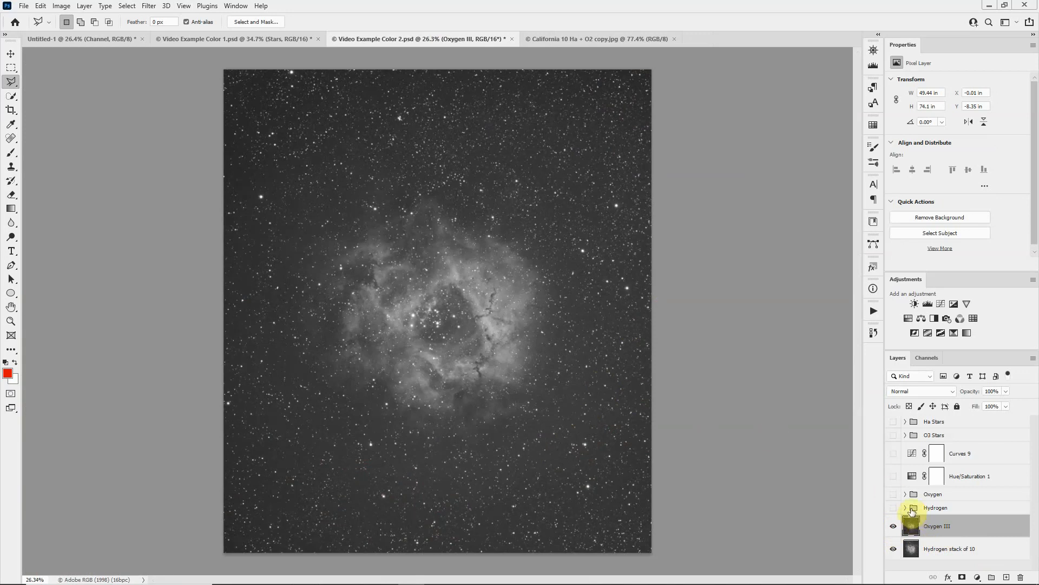
Expand the Hydrogen layer group and make the group visible
{"action": "left_click", "coordinate": [923, 508]}
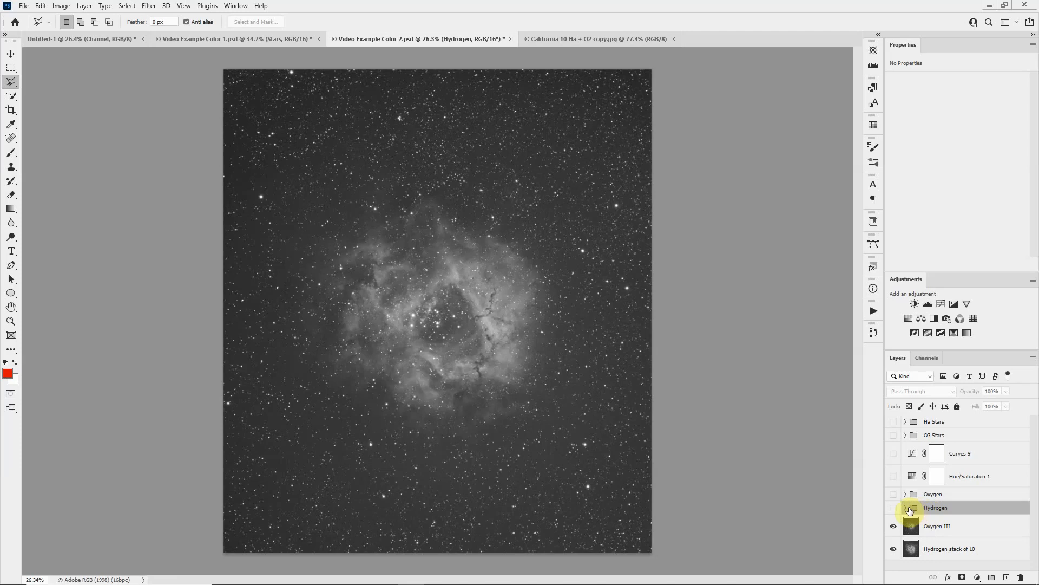
{"action": "left_click", "coordinate": [907, 509]}
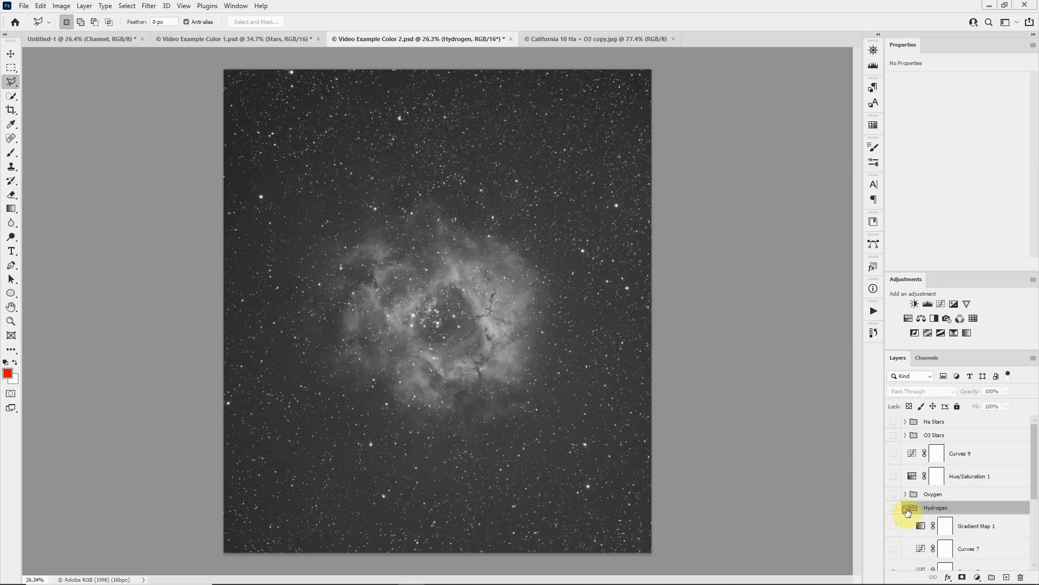
{"action": "scroll", "coordinate": [926, 514], "scroll_direction": "down", "scroll_amount": 3}
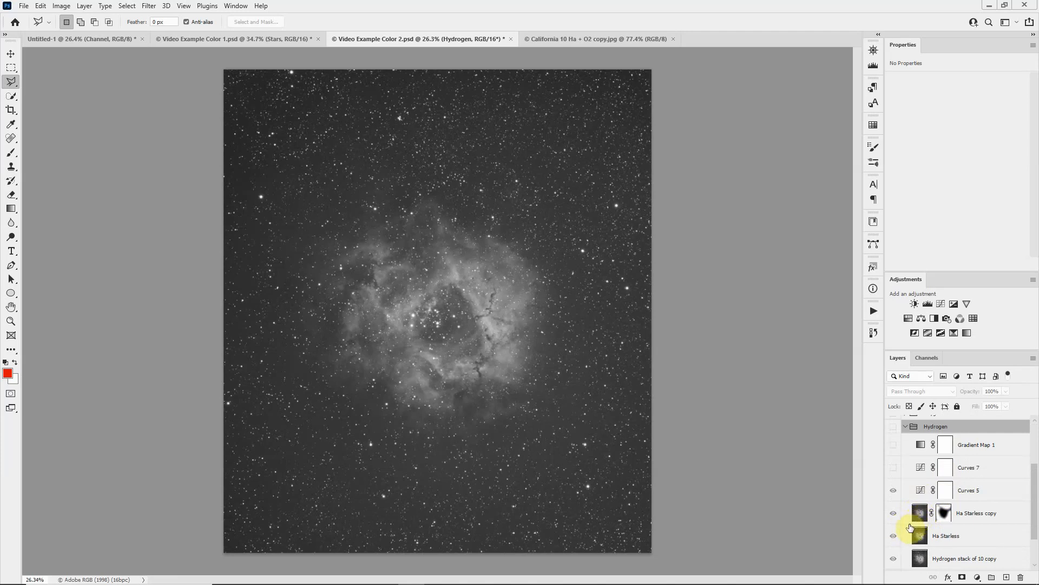
{"action": "scroll", "coordinate": [913, 479], "scroll_direction": "up", "scroll_amount": 1}
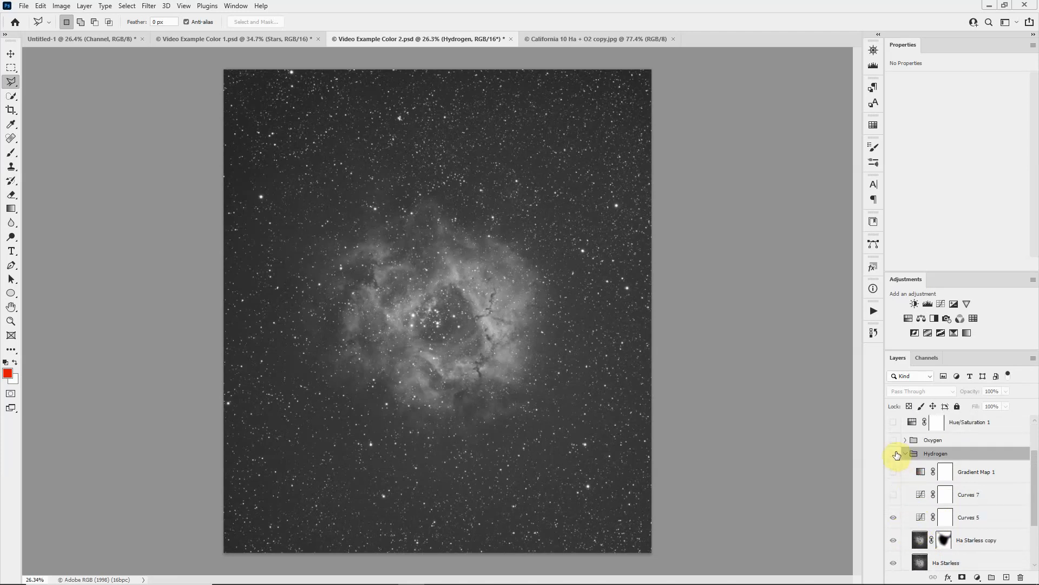
{"action": "left_click", "coordinate": [894, 454]}
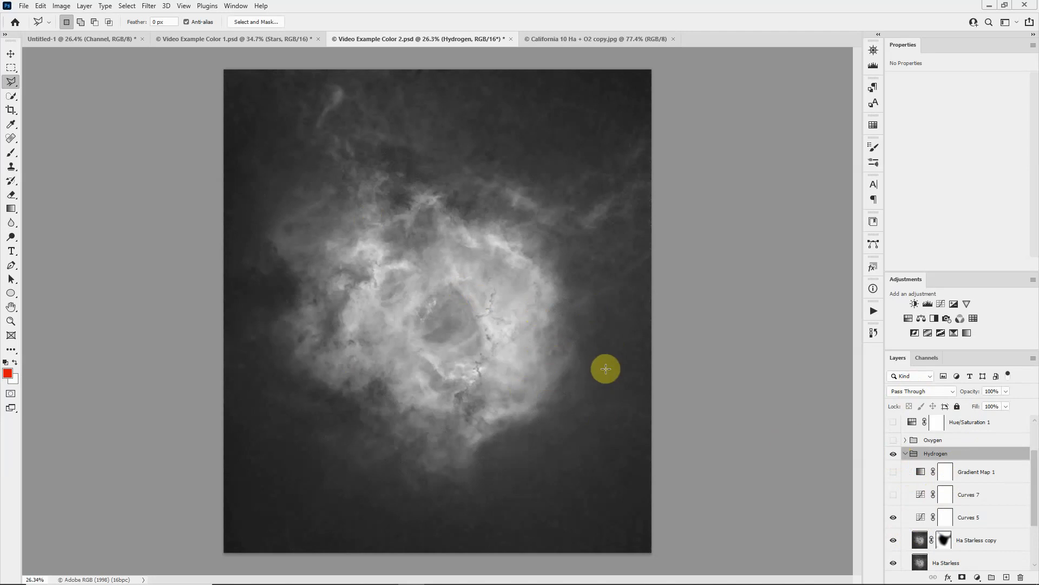
Hide the Ha Starless copy and Curves 5 layers to compare the image without them, and show both again
{"action": "scroll", "coordinate": [982, 522], "scroll_direction": "down", "scroll_amount": 1}
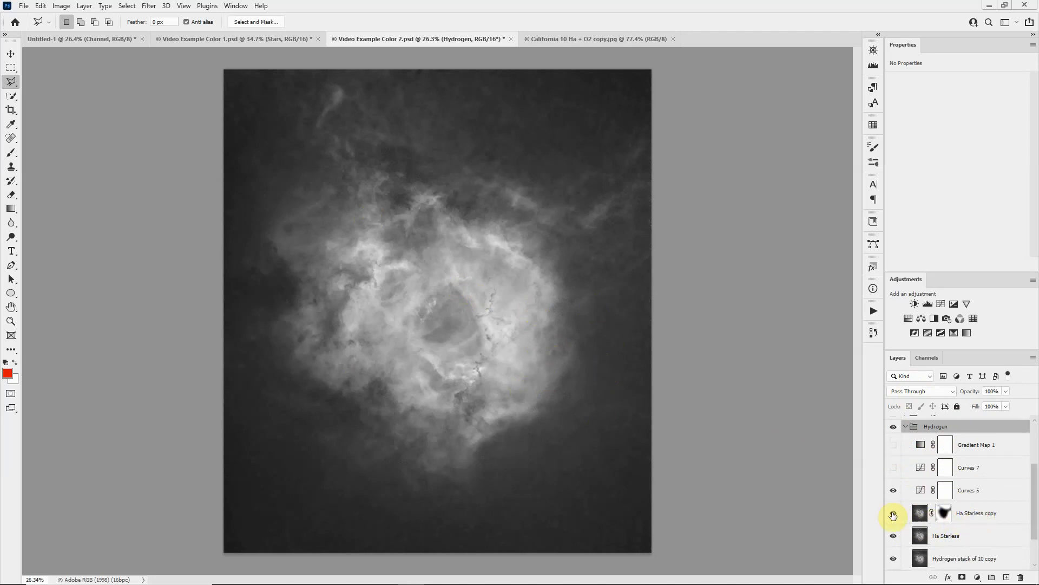
{"action": "left_click", "coordinate": [893, 513]}
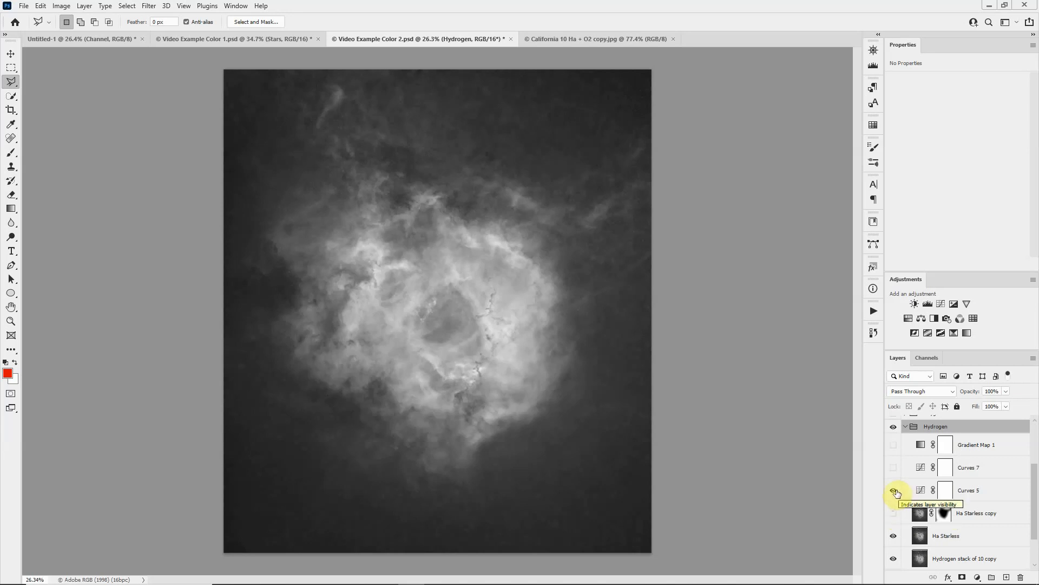
{"action": "left_click", "coordinate": [894, 489]}
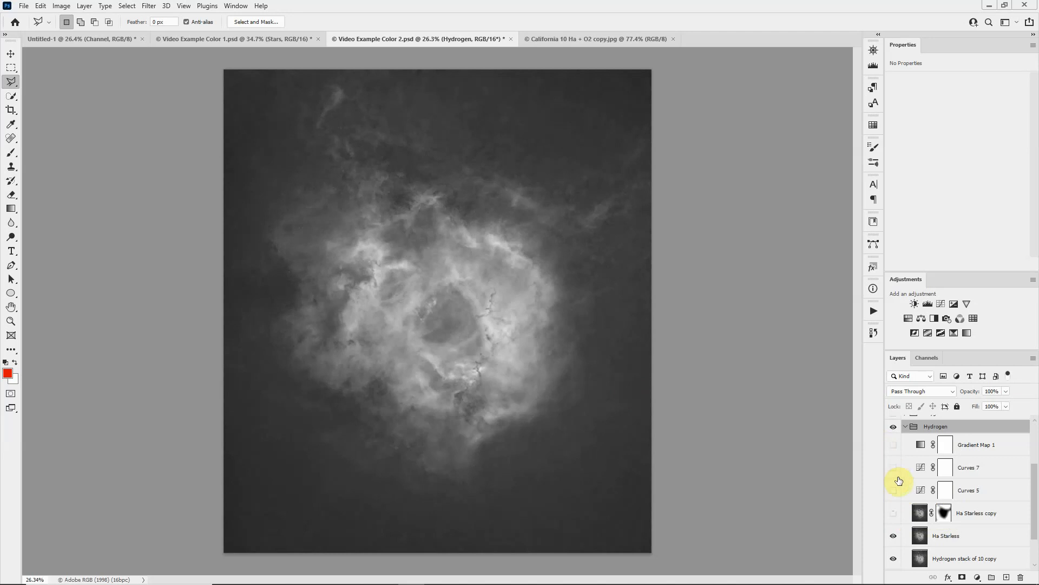
{"action": "left_click", "coordinate": [894, 513]}
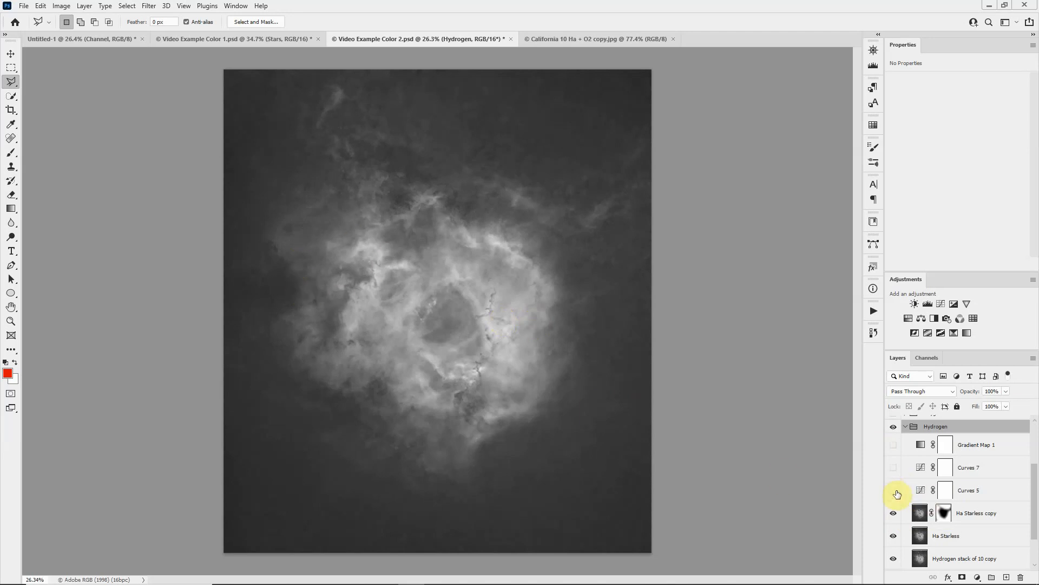
{"action": "left_click", "coordinate": [893, 489]}
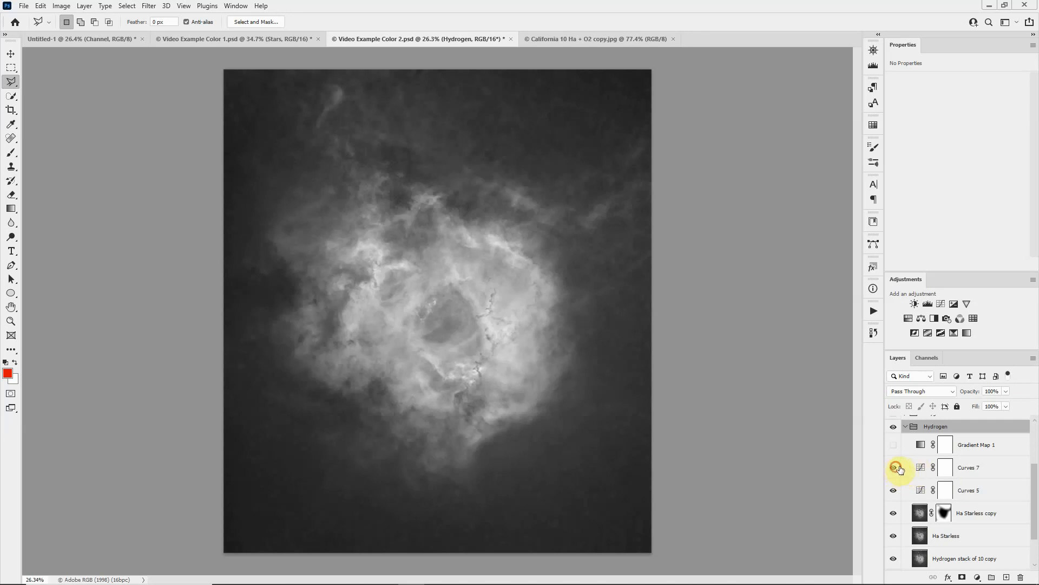
Show the Curves 7 layer in the Hydrogen group and inspect its Green and Blue channel curves
{"action": "left_click", "coordinate": [894, 468]}
{"action": "left_click", "coordinate": [920, 469]}
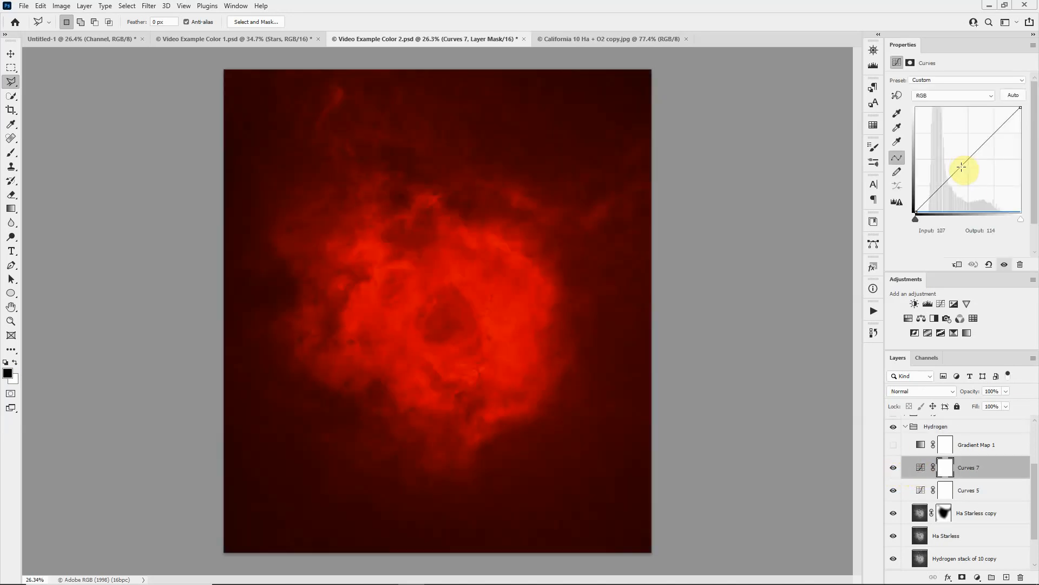
{"action": "left_click", "coordinate": [933, 95]}
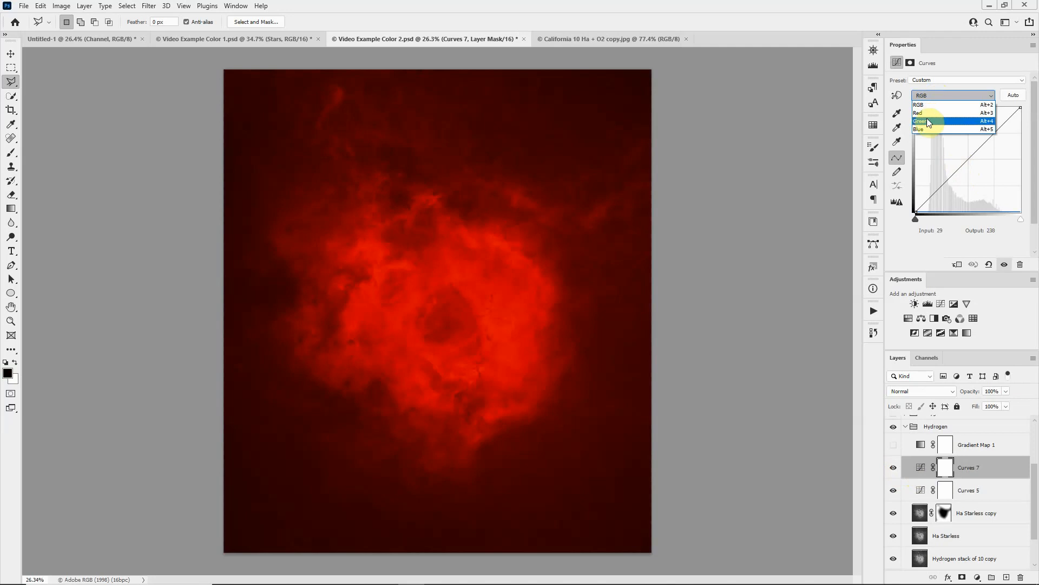
{"action": "left_click", "coordinate": [929, 116]}
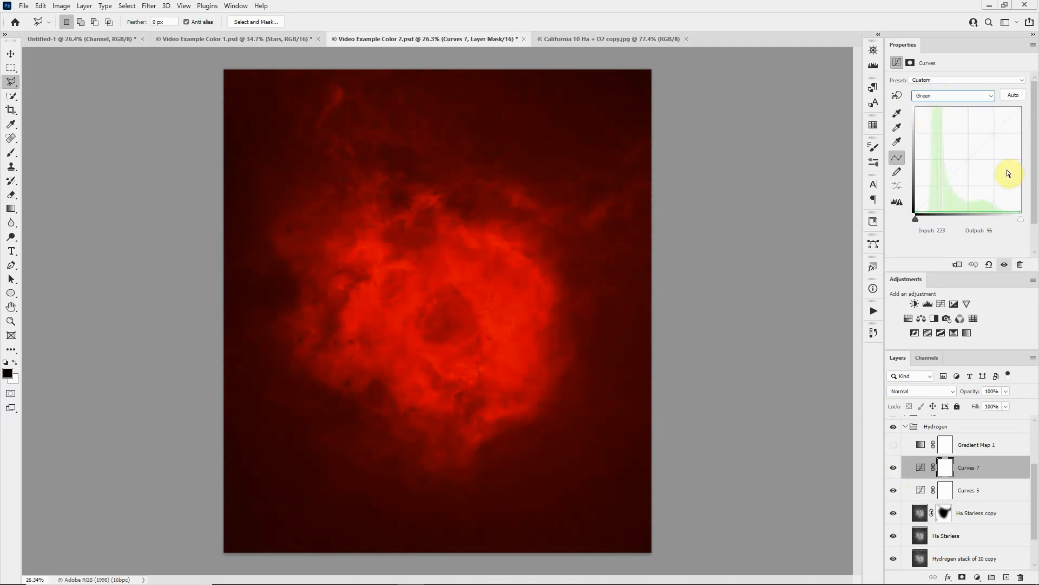
{"action": "left_click", "coordinate": [973, 96]}
{"action": "left_click", "coordinate": [957, 124]}
{"action": "left_click", "coordinate": [950, 95]}
{"action": "left_click", "coordinate": [937, 130]}
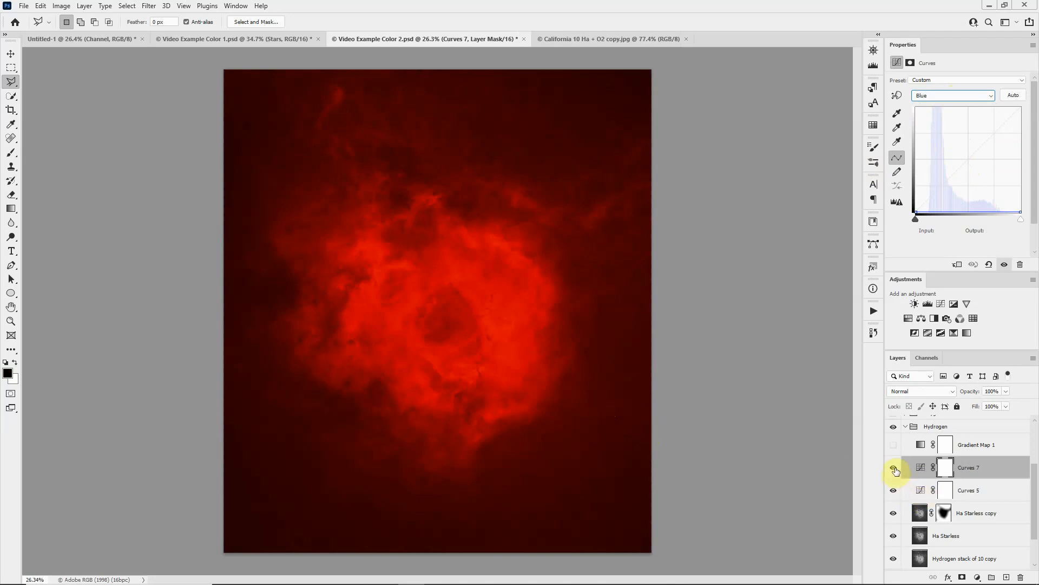
Hide the Curves 7 layer and colour the hydrogen image with the Gradient Map 1 layer instead
{"action": "left_click", "coordinate": [893, 468]}
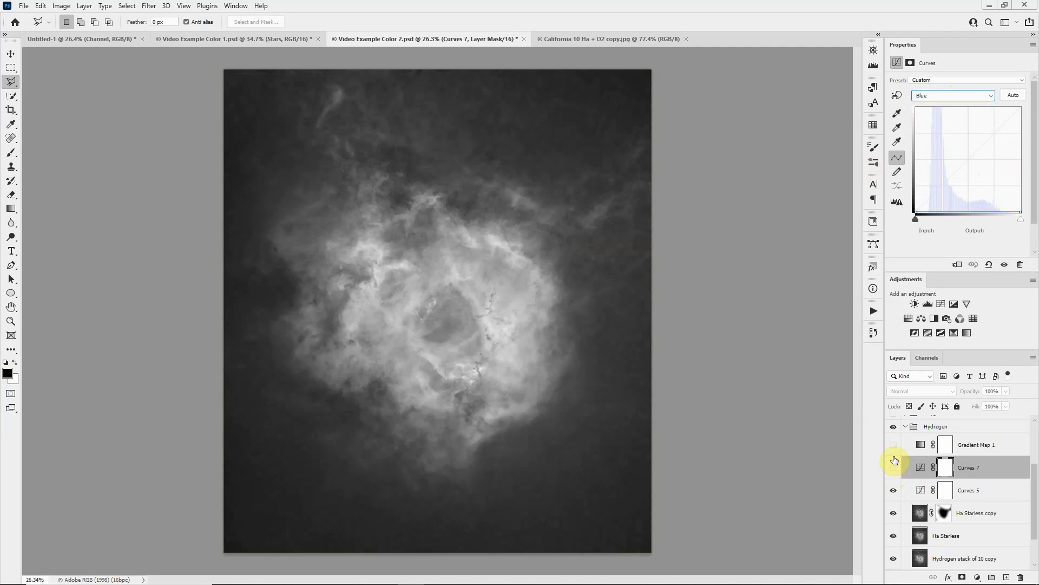
{"action": "left_click", "coordinate": [894, 445]}
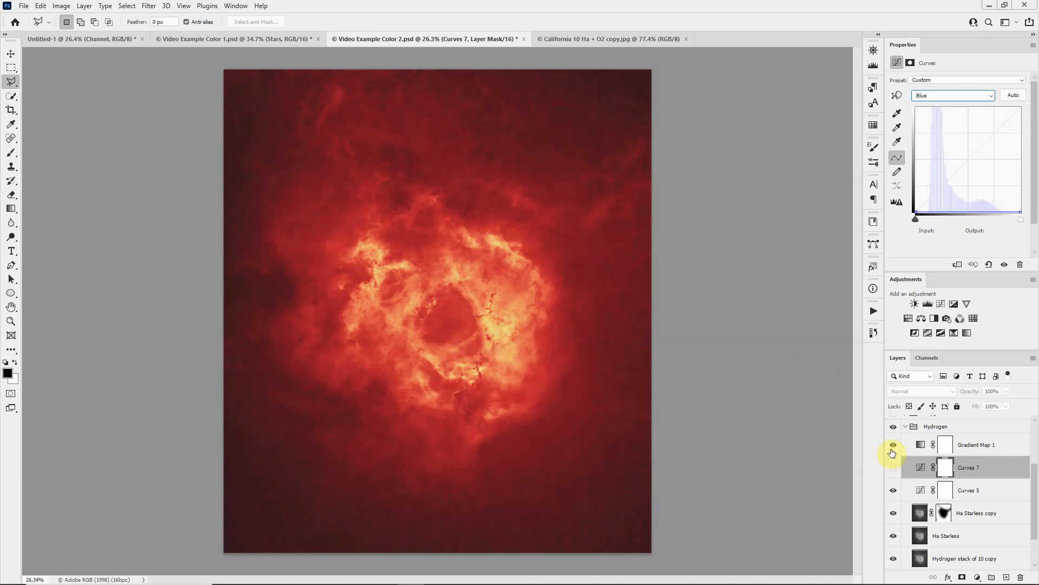
Adjust the shadow part of the Curves 5 RGB curve by placing a point at about input 77, output 73
{"action": "left_click", "coordinate": [921, 491]}
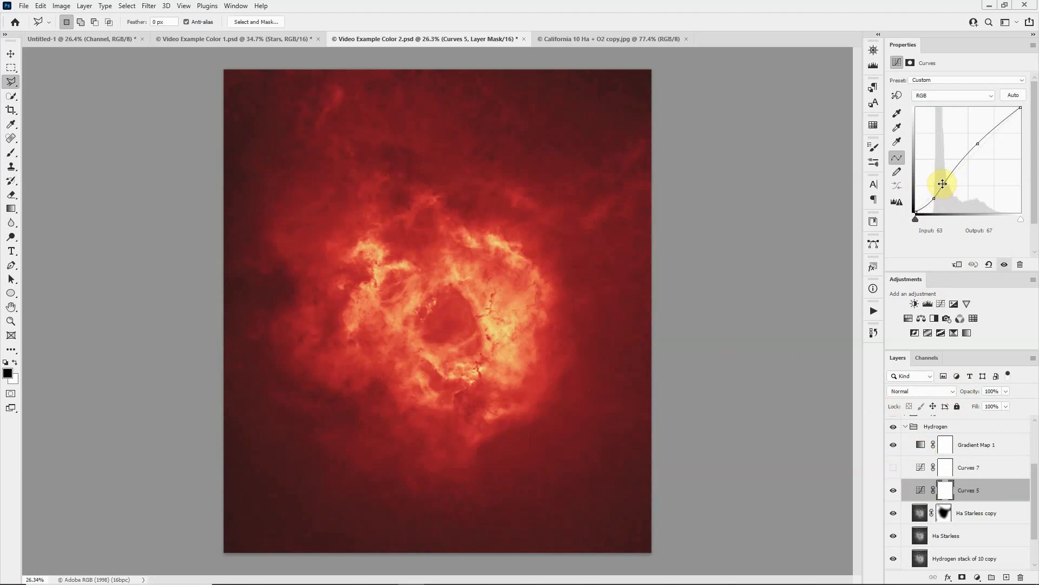
{"action": "left_click", "coordinate": [946, 184]}
{"action": "mouse_move", "coordinate": [946, 184]}
{"action": "left_mouse_down"}
{"action": "mouse_move", "coordinate": [935, 201]}
{"action": "mouse_move", "coordinate": [949, 184]}
{"action": "left_mouse_up"}
{"action": "left_click", "coordinate": [934, 200]}
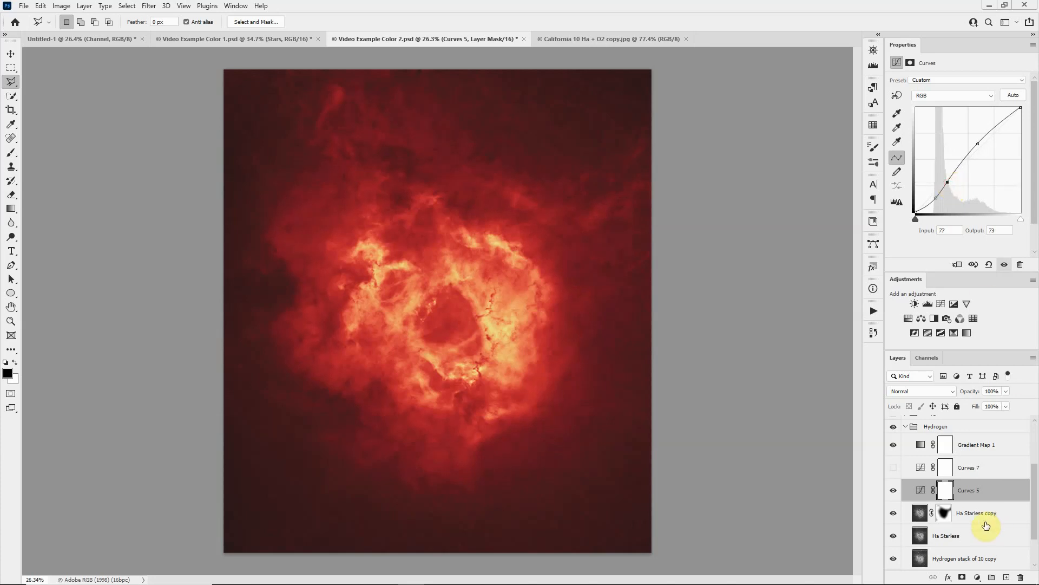
Preview the Ha Stars group over the coloured nebula and hide it again
{"action": "scroll", "coordinate": [986, 525], "scroll_direction": "up", "scroll_amount": 5}
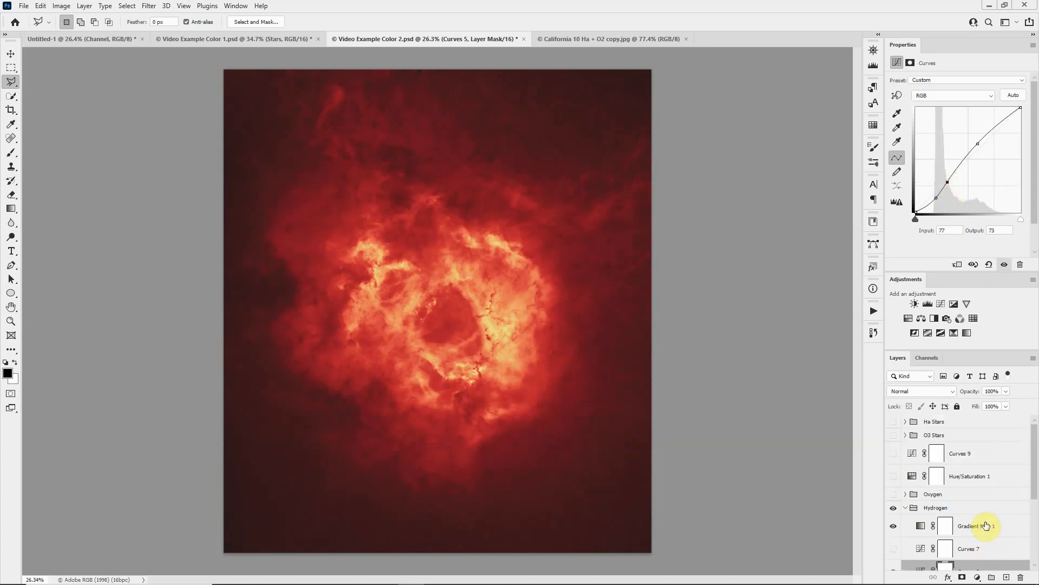
{"action": "left_click", "coordinate": [894, 422]}
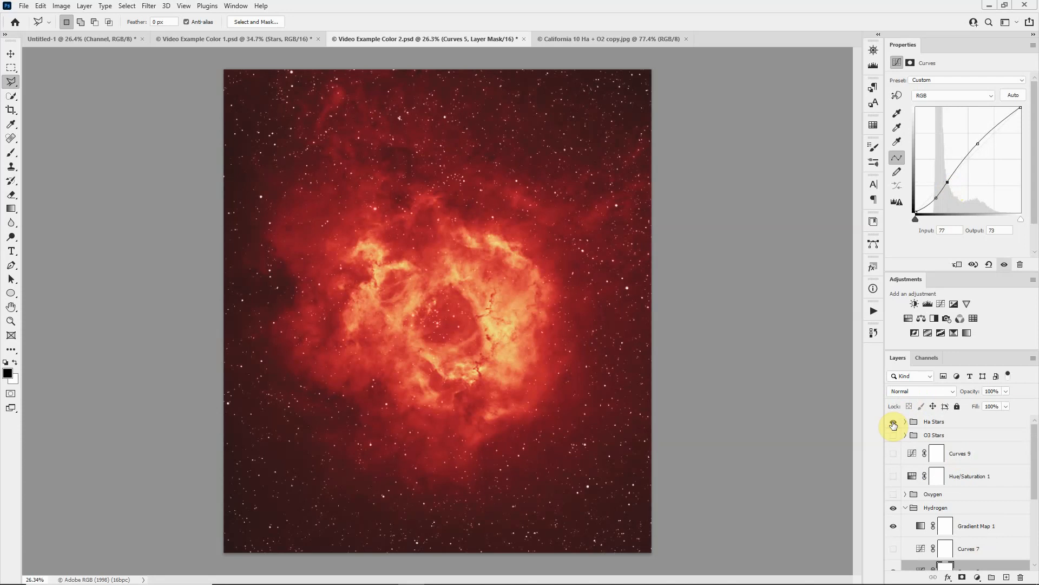
{"action": "left_click", "coordinate": [894, 422]}
Collapse the Hydrogen group and make the Oxygen group visible over it
{"action": "scroll", "coordinate": [942, 477], "scroll_direction": "down", "scroll_amount": 1}
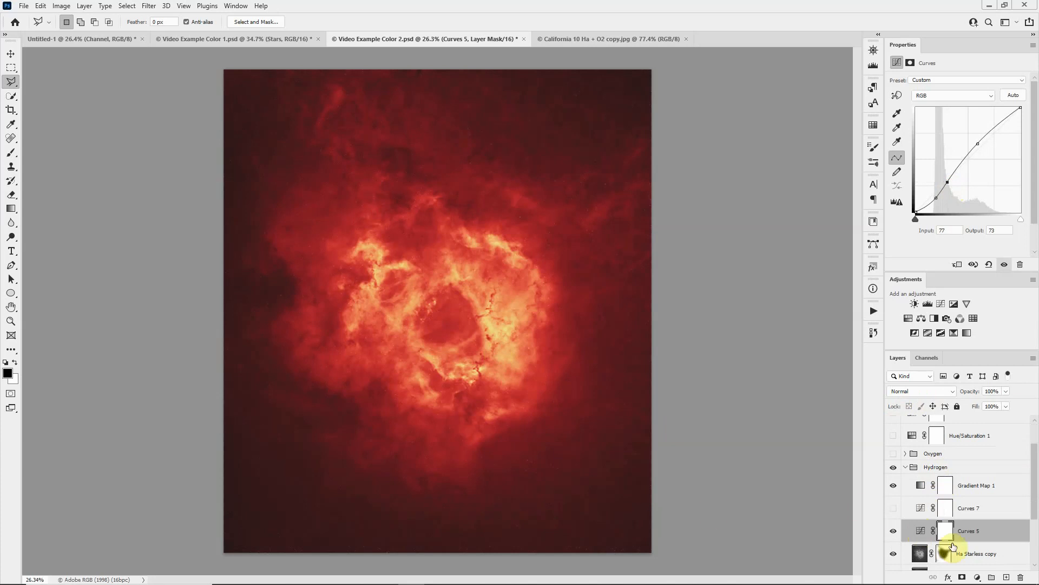
{"action": "left_click", "coordinate": [905, 469]}
{"action": "left_click", "coordinate": [923, 507]}
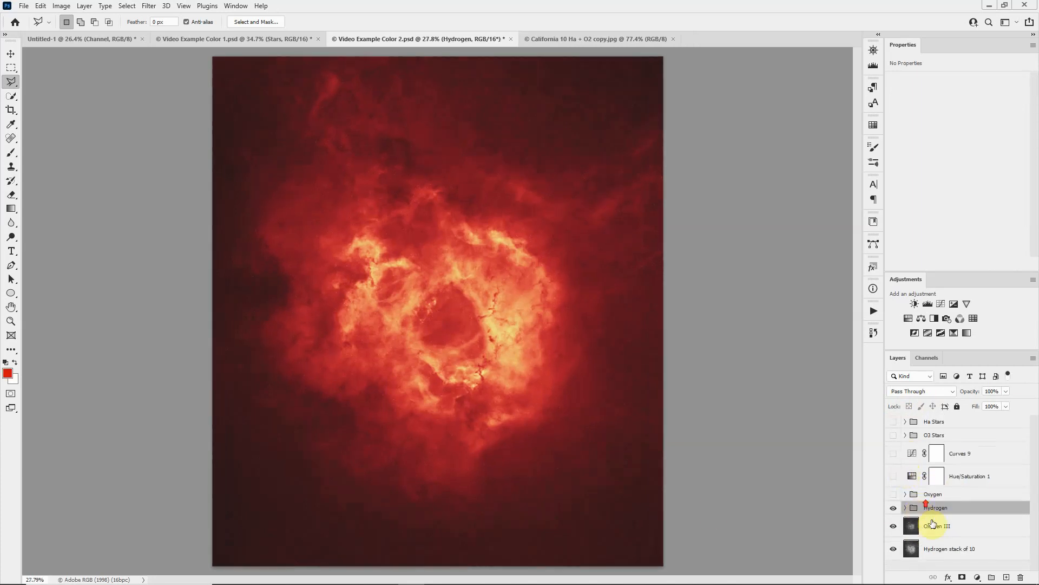
{"action": "left_click", "coordinate": [932, 495]}
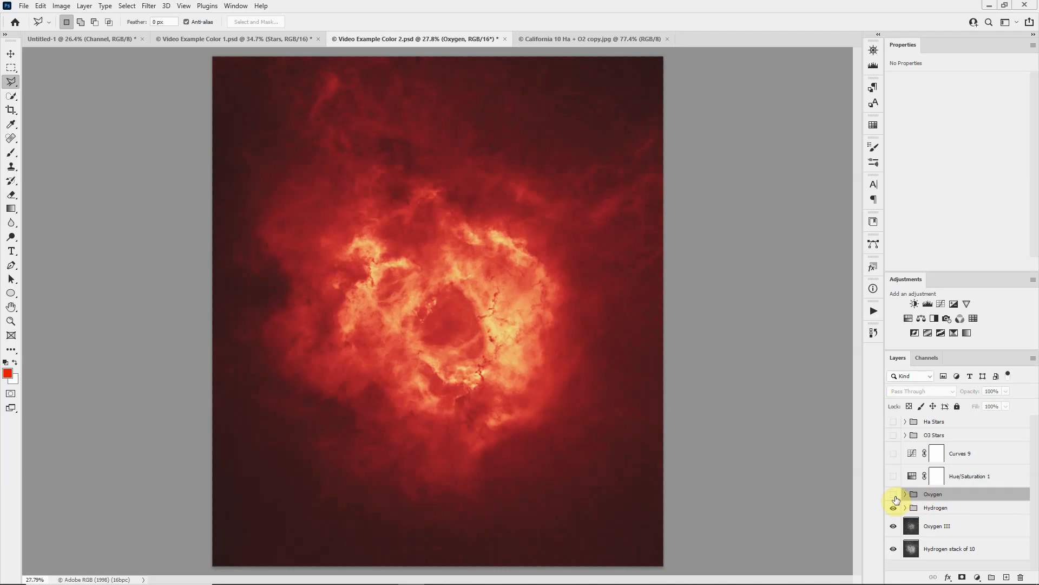
{"action": "left_click", "coordinate": [894, 495]}
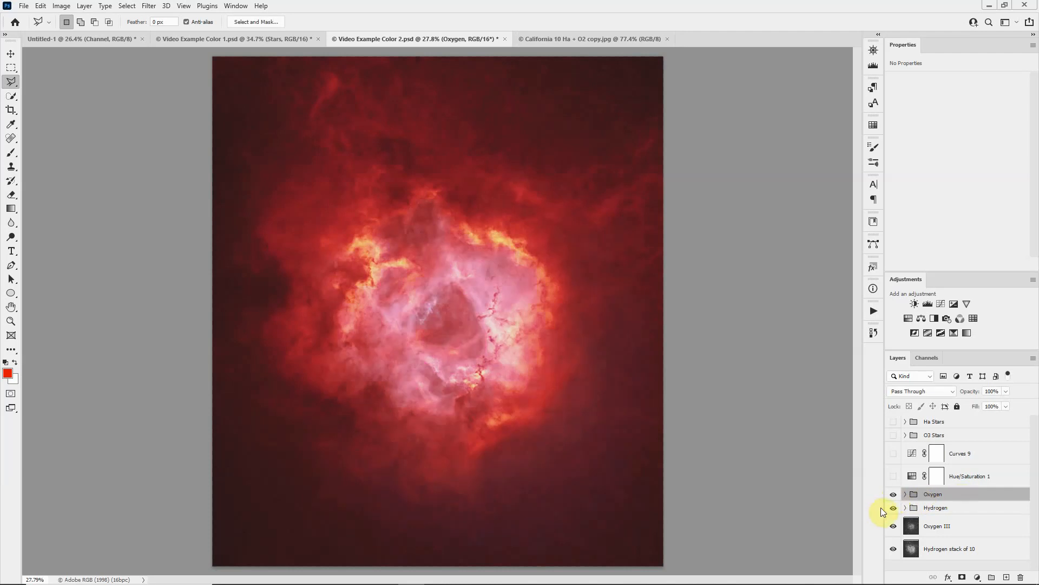
Expand the Oxygen group and hide its Curves 8 and Curves 6 layers
{"action": "left_click", "coordinate": [905, 495]}
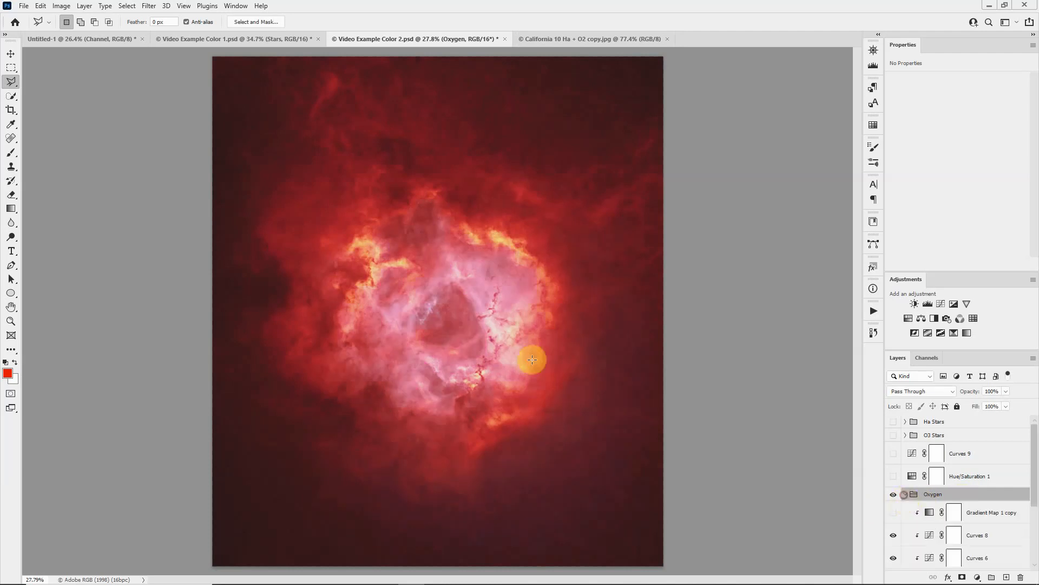
{"action": "scroll", "coordinate": [958, 490], "scroll_direction": "down", "scroll_amount": 3}
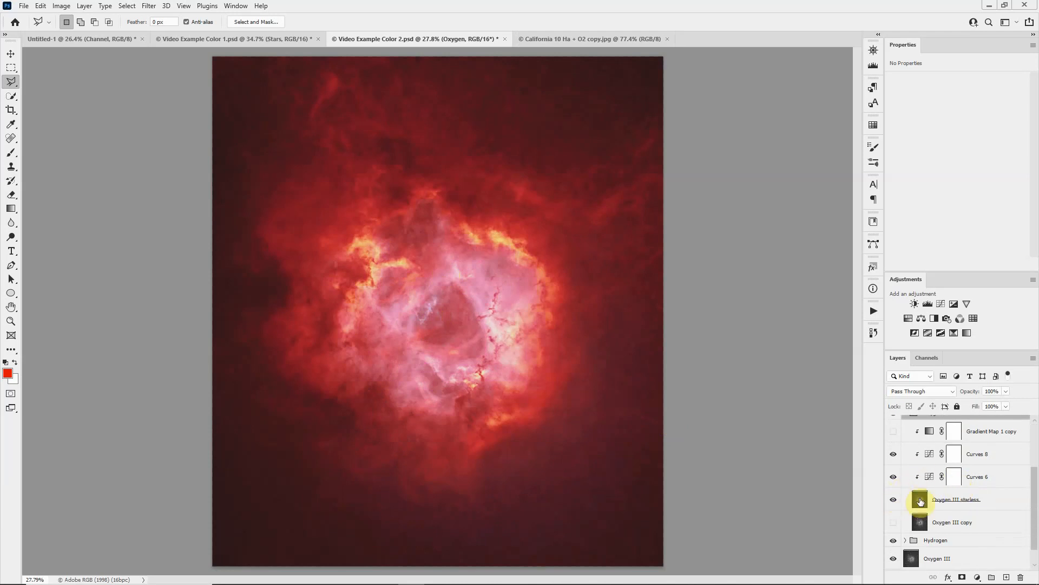
{"action": "left_click", "coordinate": [894, 455]}
{"action": "left_click", "coordinate": [894, 477]}
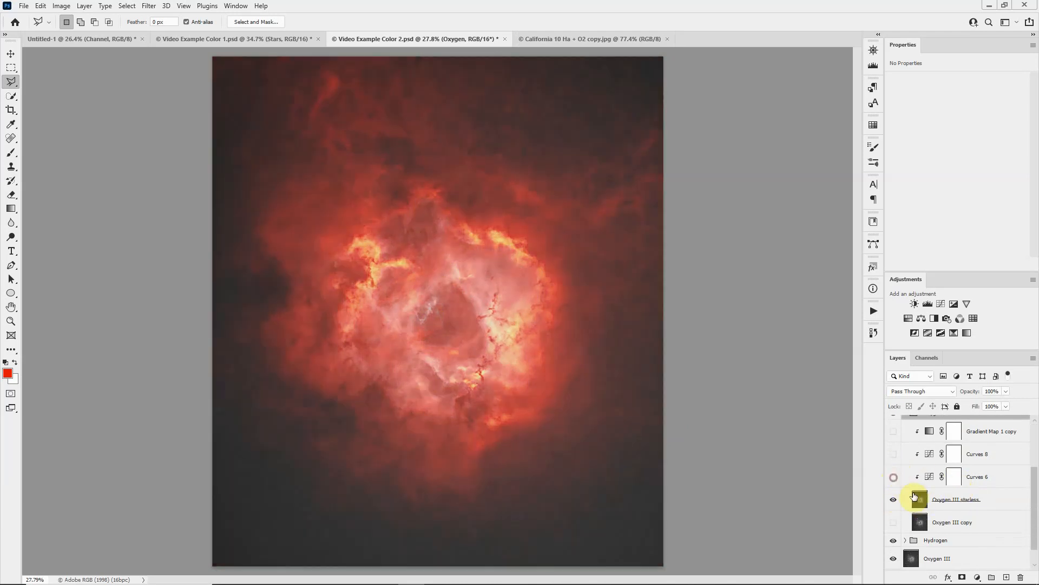
Set the blend mode of the Oxygen III starless layer to Normal
{"action": "left_click", "coordinate": [919, 499]}
{"action": "left_click", "coordinate": [931, 391]}
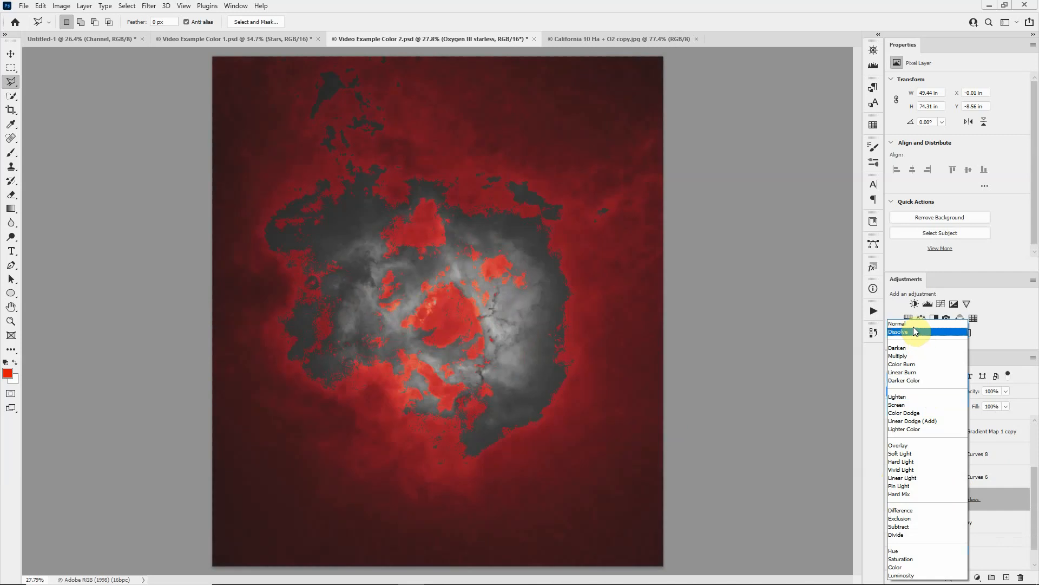
{"action": "left_click", "coordinate": [914, 324]}
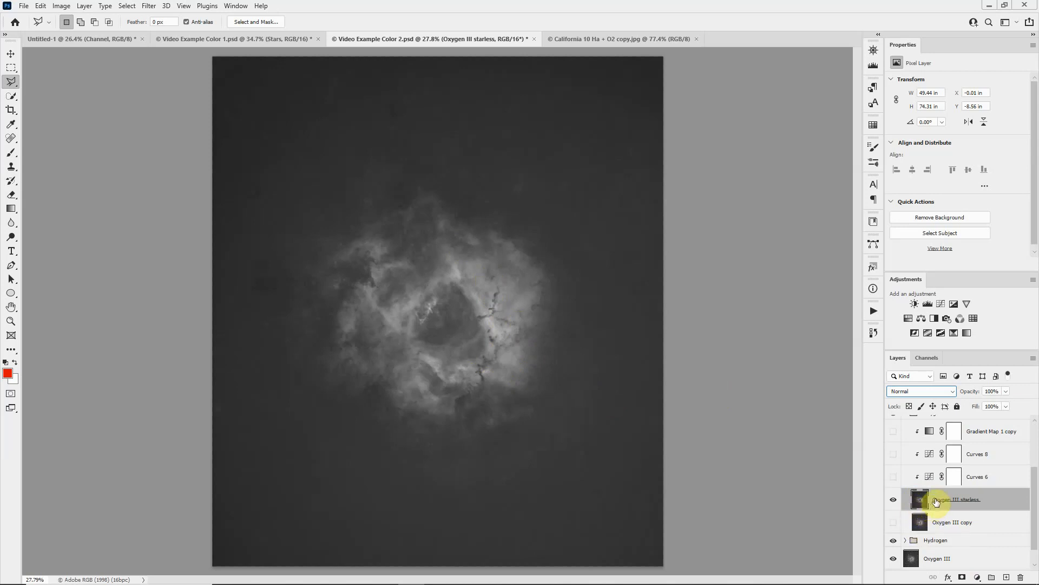
Set the Oxygen III starless layer's blend mode to Lighten and make its clipped Curves 6 layer visible
{"action": "left_click", "coordinate": [914, 392]}
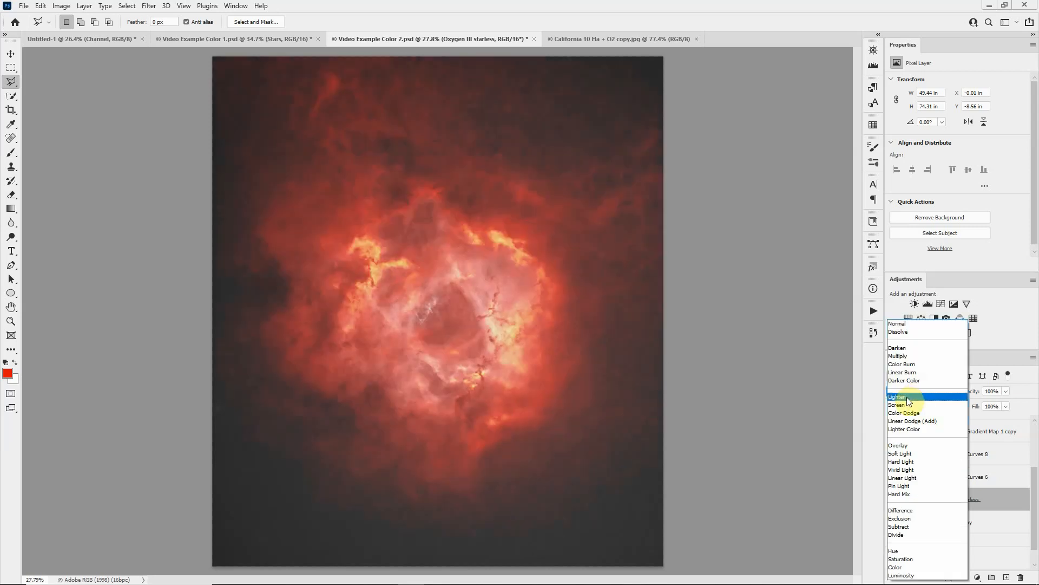
{"action": "left_click", "coordinate": [908, 399]}
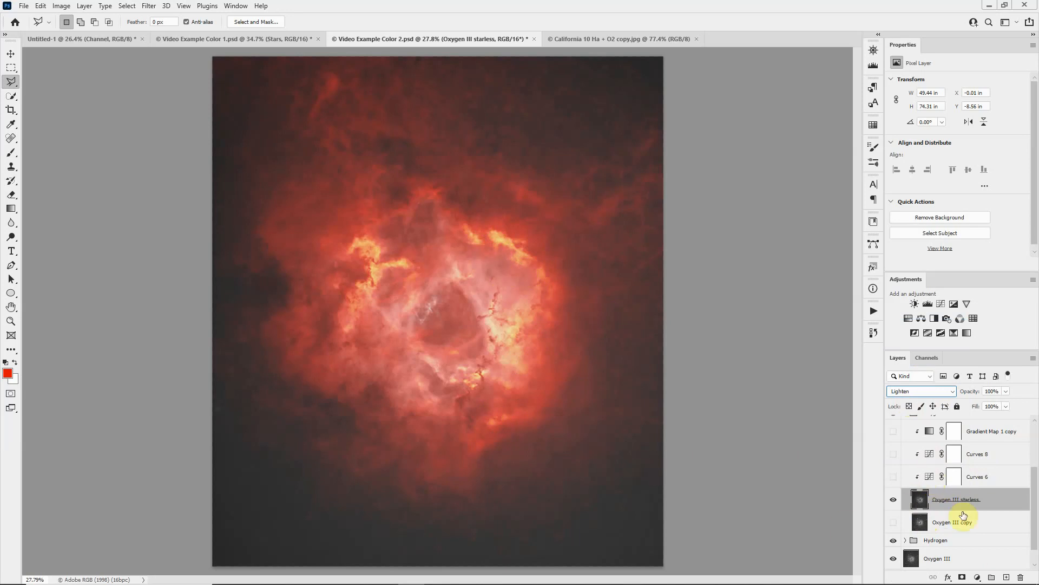
{"action": "left_click", "coordinate": [931, 479]}
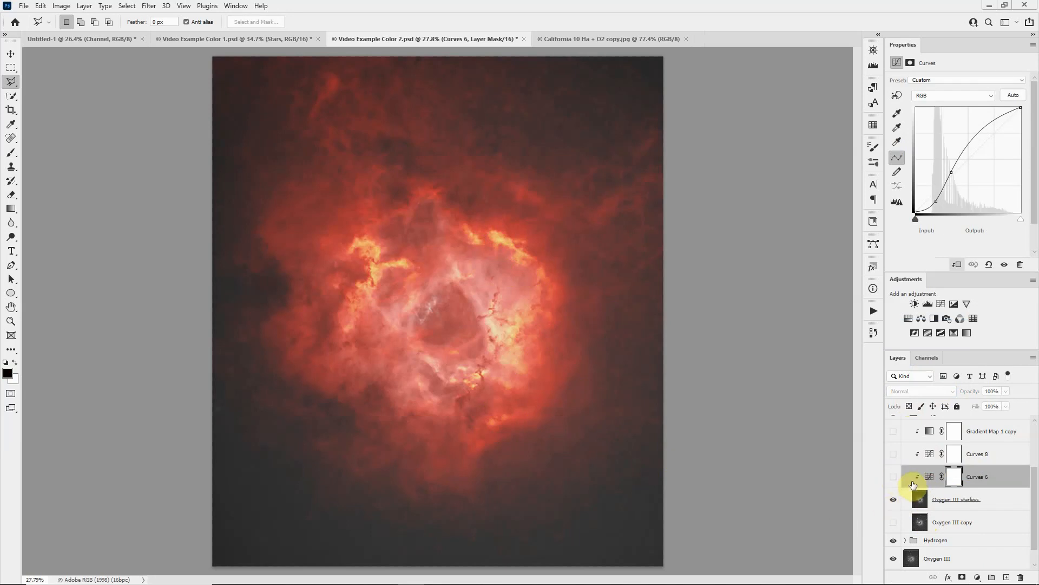
{"action": "left_click", "coordinate": [894, 476]}
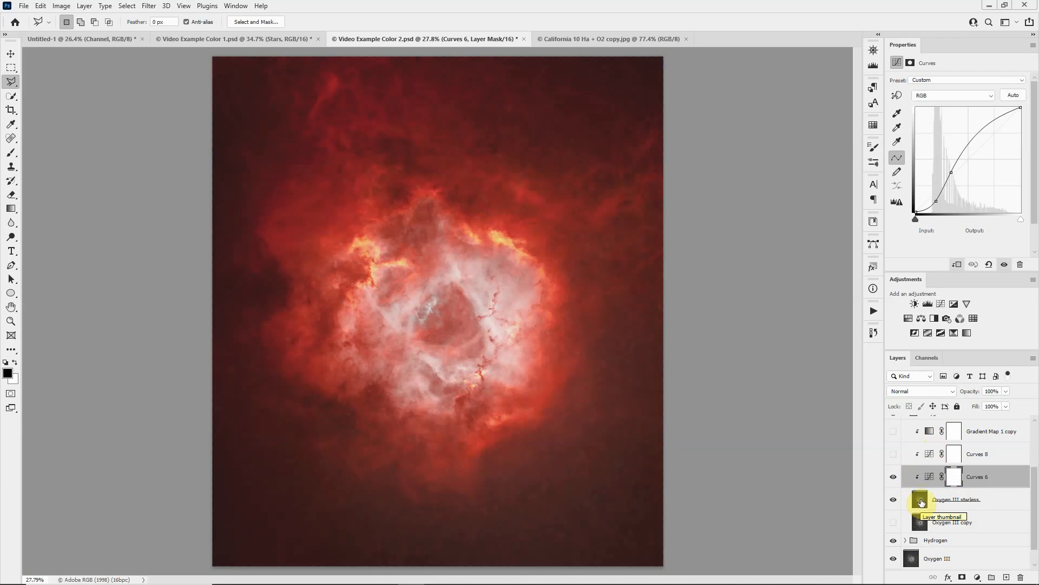
Darken the oxygen shadows in Curves 6 by moving the RGB curve's lower point to input 60, output 28
{"action": "left_click", "coordinate": [929, 476]}
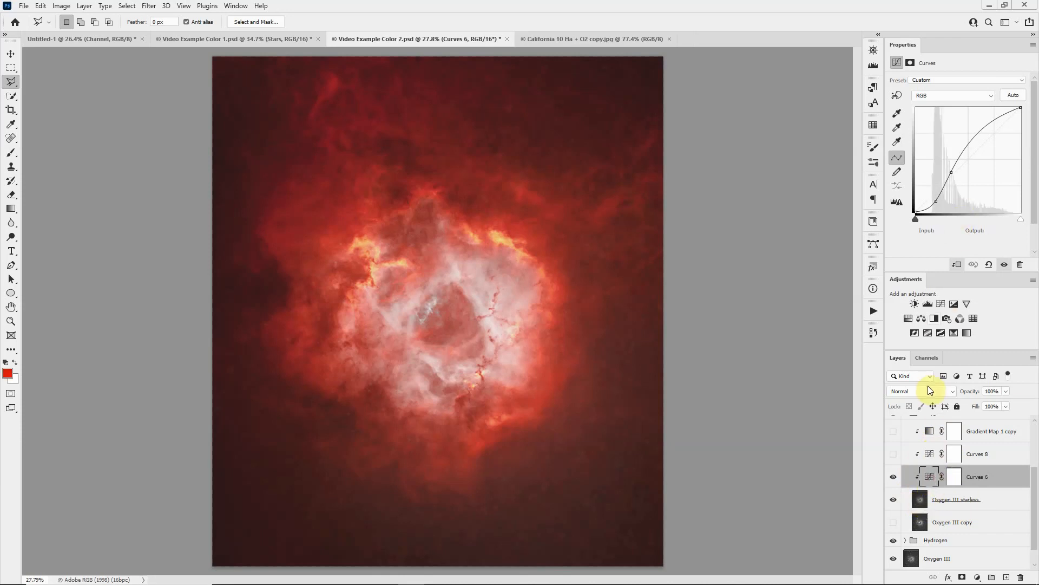
{"action": "left_click_drag", "start_coordinate": [952, 174], "coordinate": [941, 201]}
{"action": "left_click", "coordinate": [936, 201]}
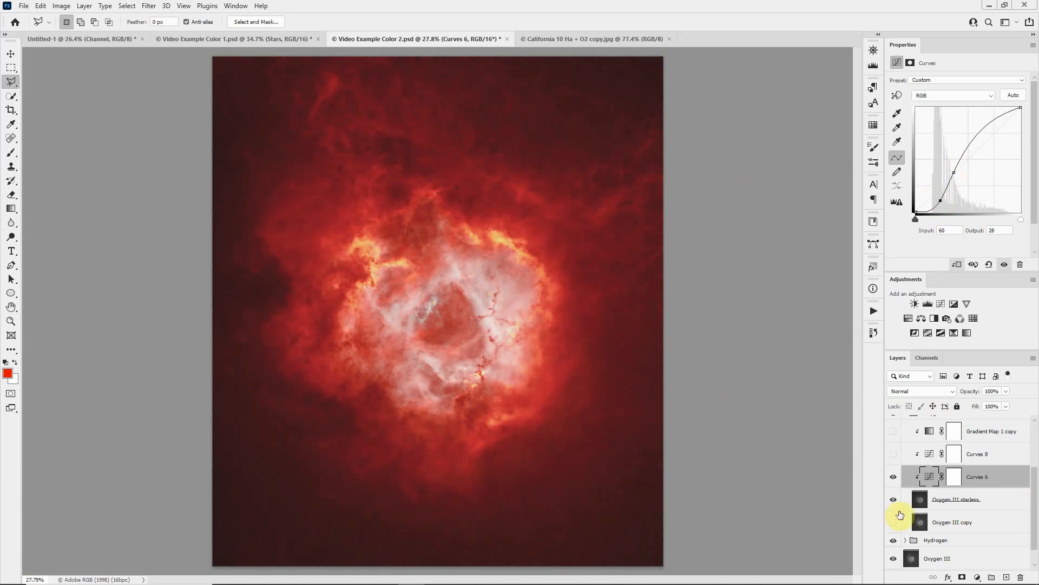
Make the Curves 8 layer visible and display its Red channel curve
{"action": "left_click", "coordinate": [927, 455]}
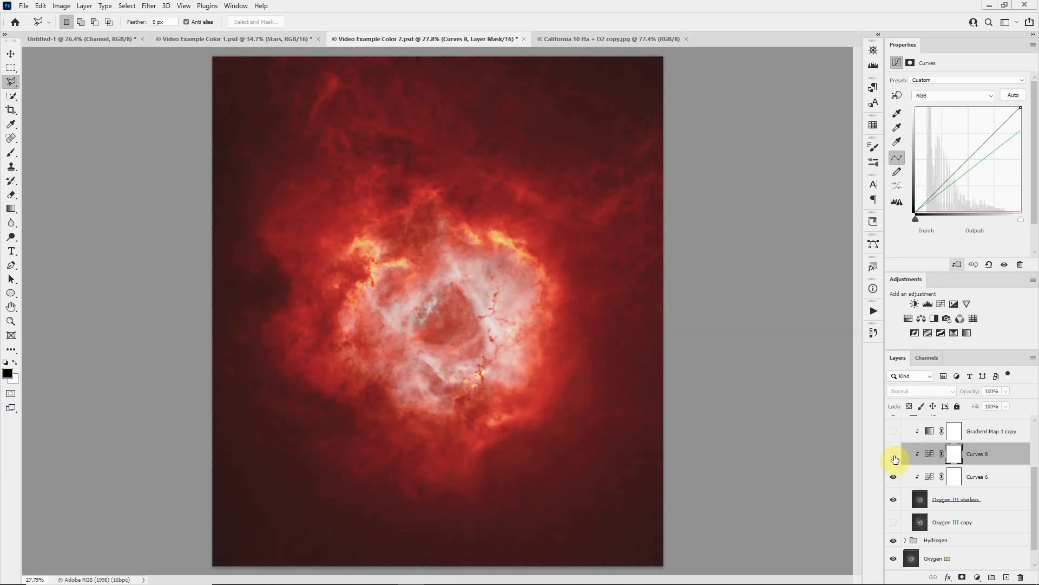
{"action": "left_click", "coordinate": [893, 455]}
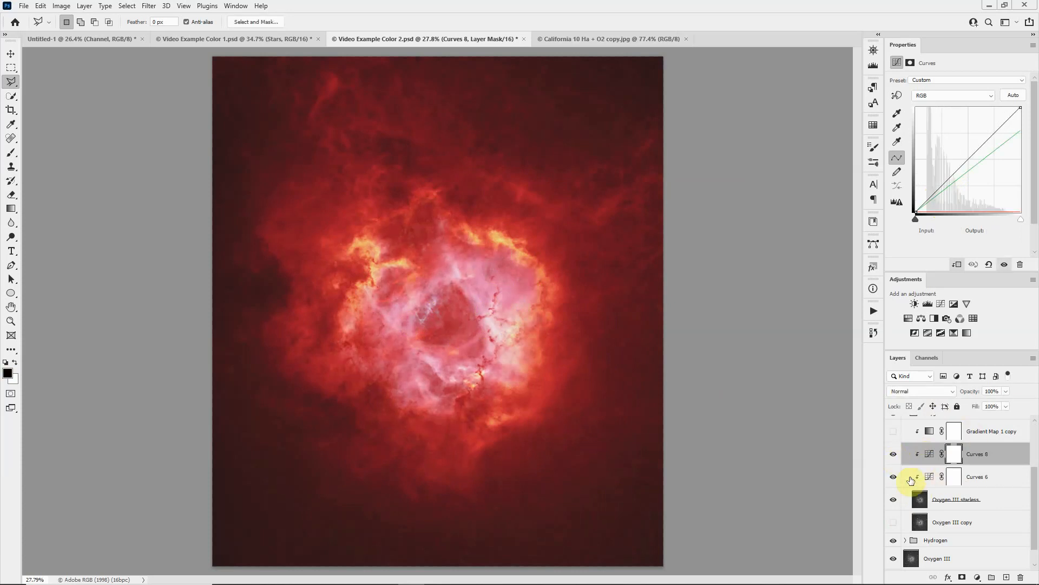
{"action": "left_click", "coordinate": [927, 457]}
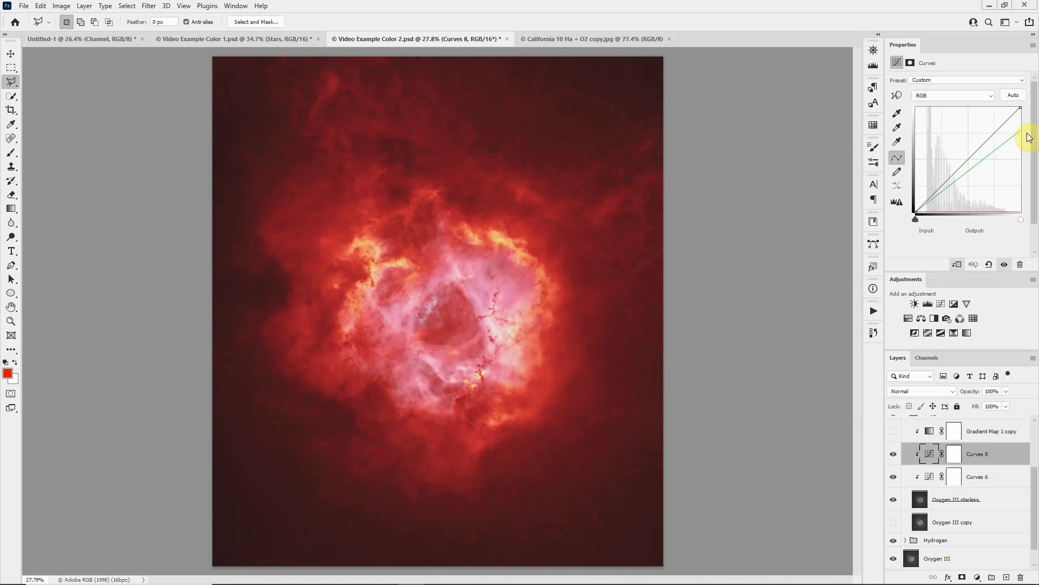
{"action": "left_click", "coordinate": [973, 99]}
{"action": "left_click", "coordinate": [966, 113]}
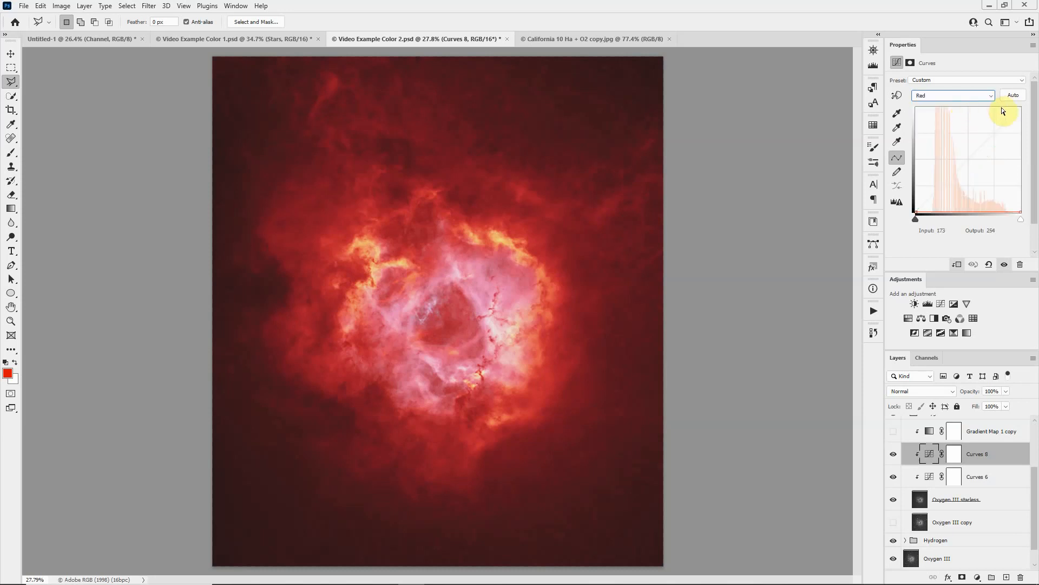
Raise the Green channel's white point in Curves 8 to an output of 213
{"action": "left_click", "coordinate": [945, 97]}
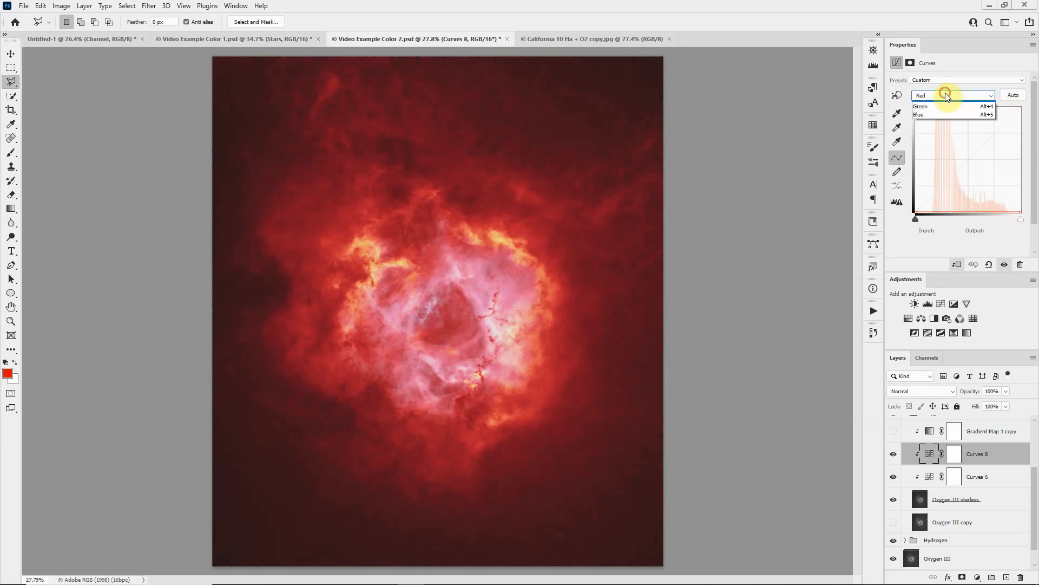
{"action": "left_click", "coordinate": [942, 120]}
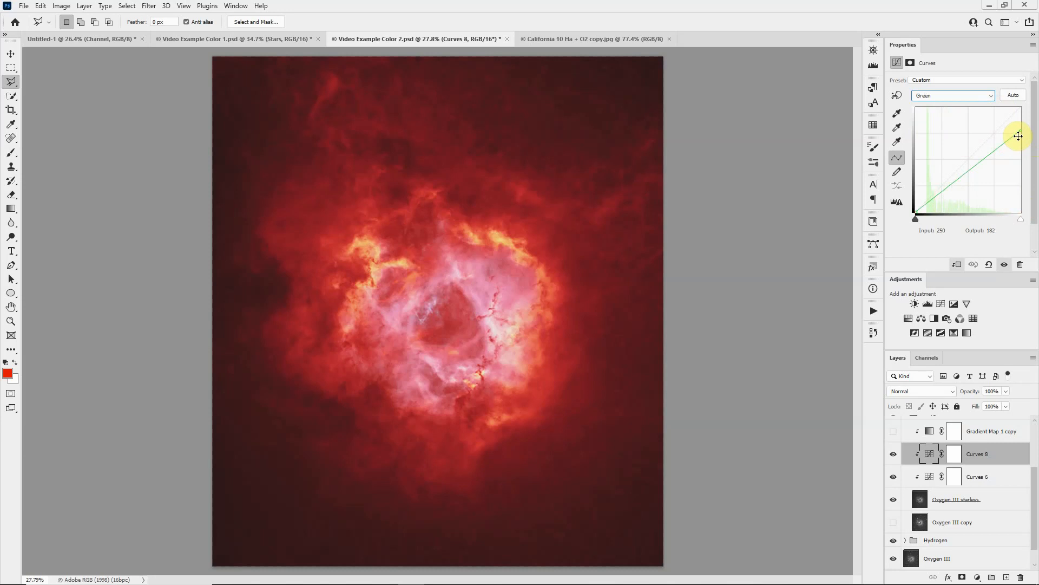
{"action": "left_click", "coordinate": [1021, 133]}
{"action": "mouse_move", "coordinate": [1025, 140]}
{"action": "left_mouse_down"}
{"action": "mouse_move", "coordinate": [1028, 99]}
{"action": "mouse_move", "coordinate": [1030, 129]}
{"action": "left_mouse_up"}
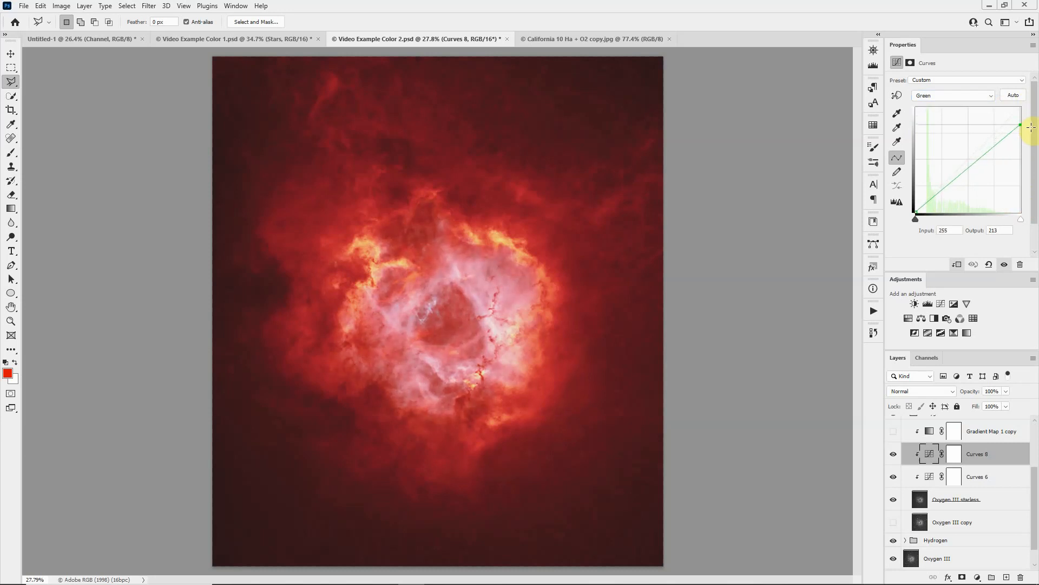
Add a midpoint to the Blue channel curve of Curves 8 at input 134, output 135
{"action": "left_click", "coordinate": [960, 96]}
{"action": "left_click", "coordinate": [947, 129]}
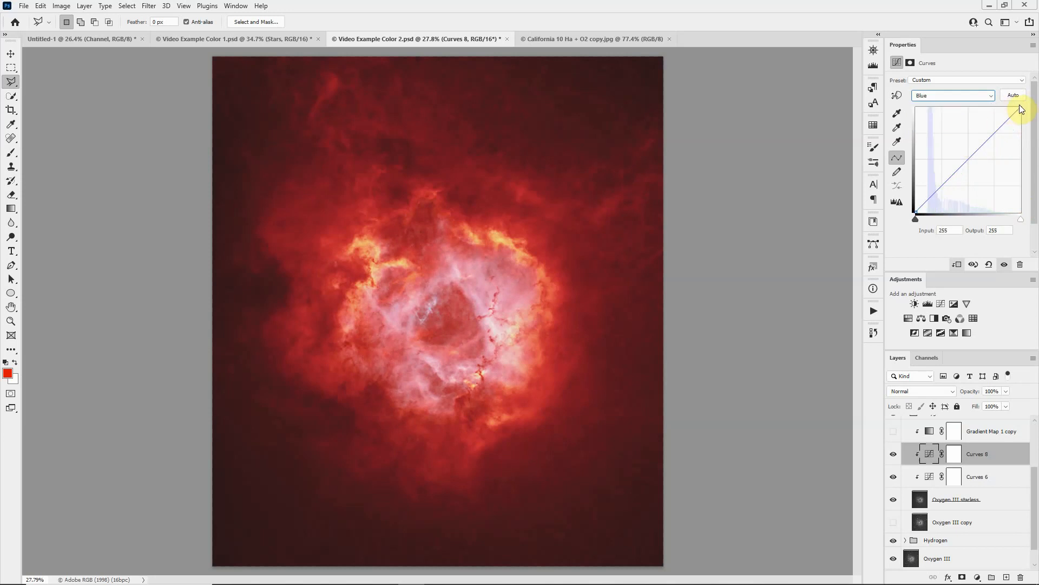
{"action": "mouse_move", "coordinate": [1021, 107]}
{"action": "left_mouse_down"}
{"action": "mouse_move", "coordinate": [1025, 121]}
{"action": "mouse_move", "coordinate": [1023, 107]}
{"action": "left_mouse_up"}
{"action": "mouse_move", "coordinate": [971, 146]}
{"action": "left_mouse_down"}
{"action": "mouse_move", "coordinate": [980, 165]}
{"action": "mouse_move", "coordinate": [970, 156]}
{"action": "left_mouse_up"}
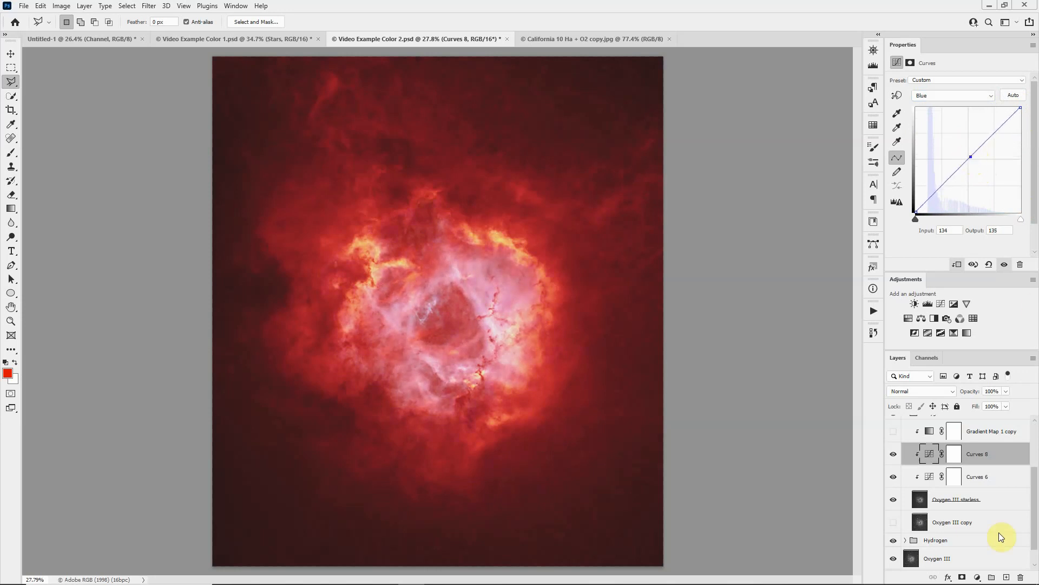
Hide Curves 8, show Gradient Map 1 copy instead, and open its gradient for editing with the blue stop selected
{"action": "left_click", "coordinate": [893, 455]}
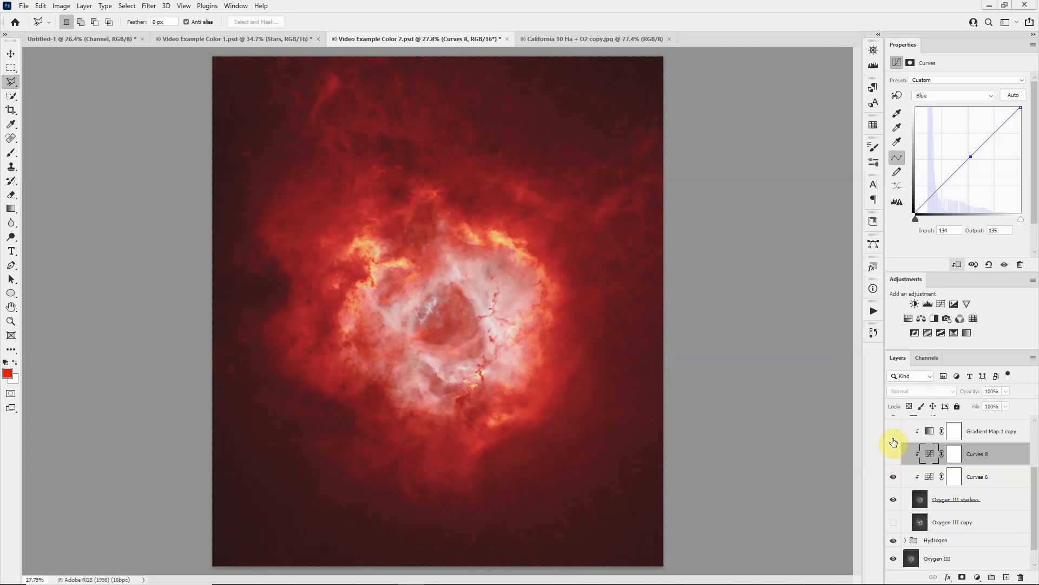
{"action": "left_click", "coordinate": [894, 431]}
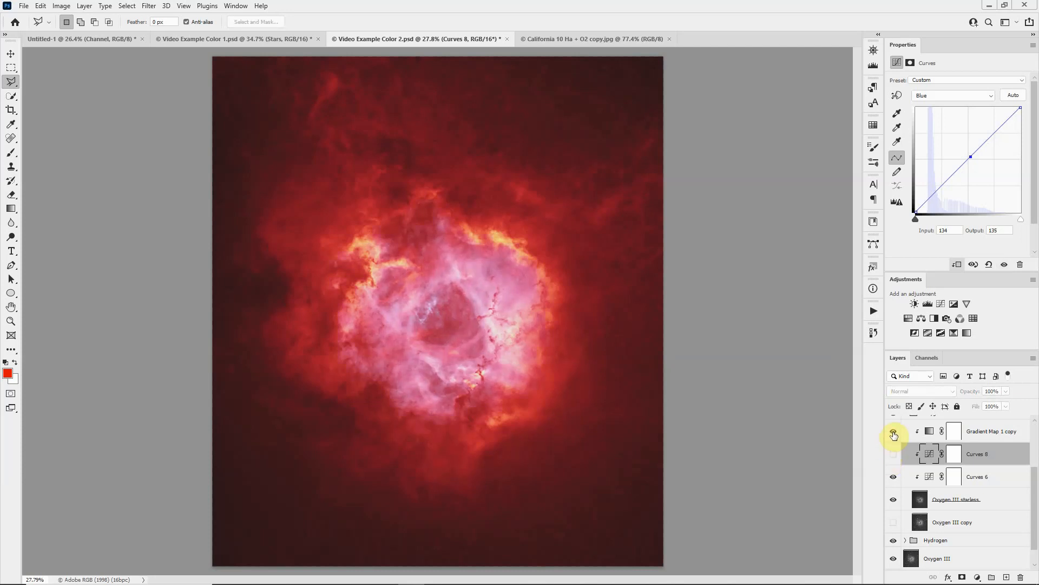
{"action": "left_click", "coordinate": [928, 433]}
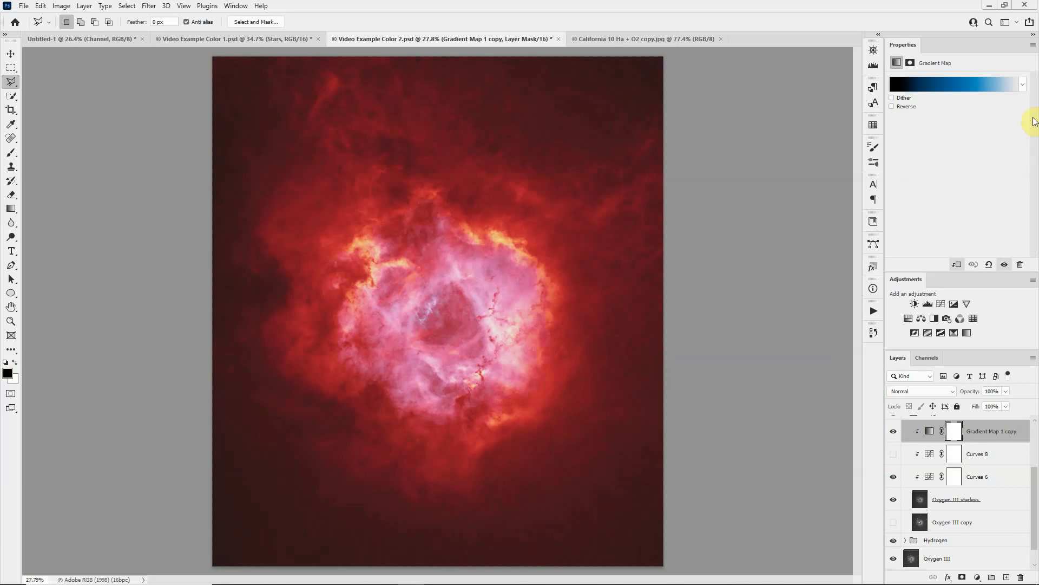
{"action": "left_click", "coordinate": [968, 84]}
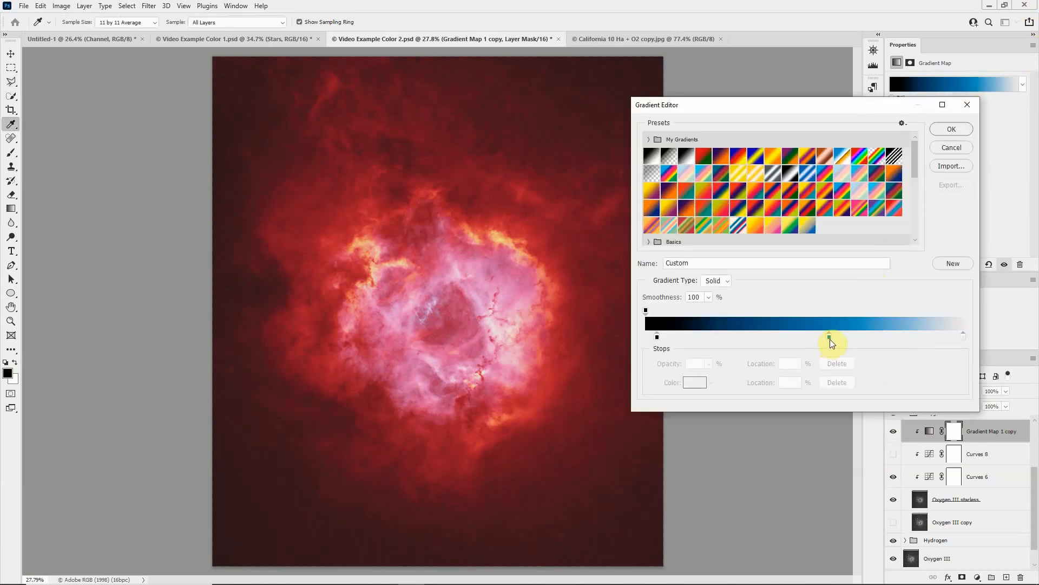
{"action": "left_click", "coordinate": [830, 339]}
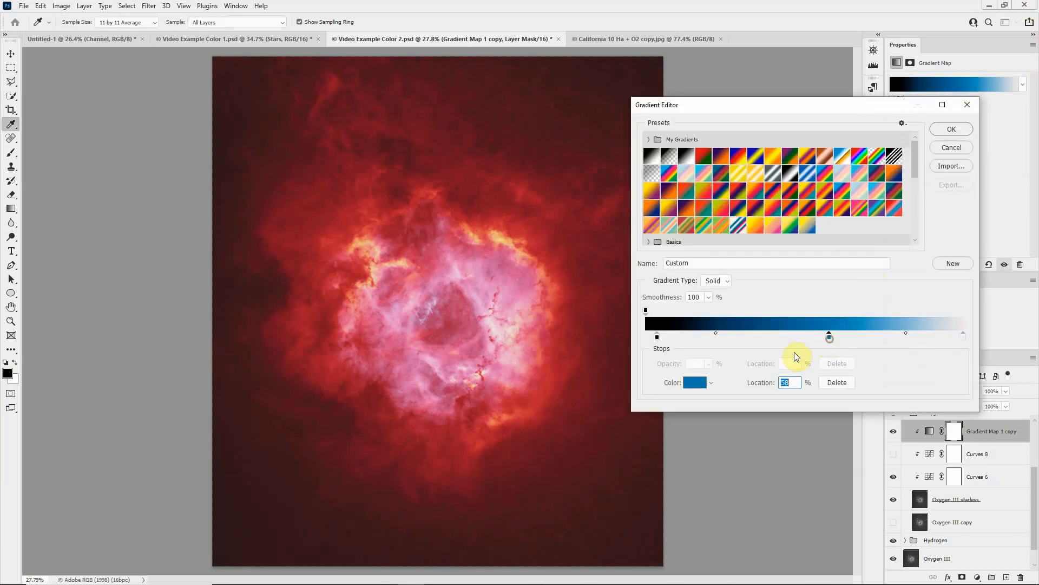
Try a brighter blue, 2e86c3, as the colour of the gradient's blue stop
{"action": "left_click", "coordinate": [690, 383]}
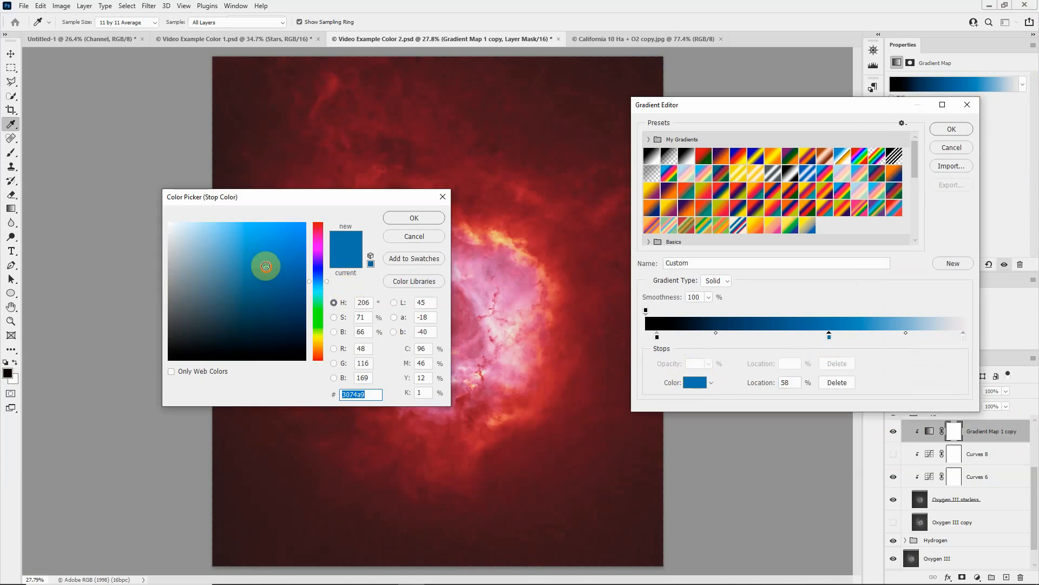
{"action": "mouse_move", "coordinate": [265, 266]}
{"action": "left_mouse_down"}
{"action": "mouse_move", "coordinate": [232, 237]}
{"action": "mouse_move", "coordinate": [277, 244]}
{"action": "mouse_move", "coordinate": [273, 255]}
{"action": "left_mouse_up"}
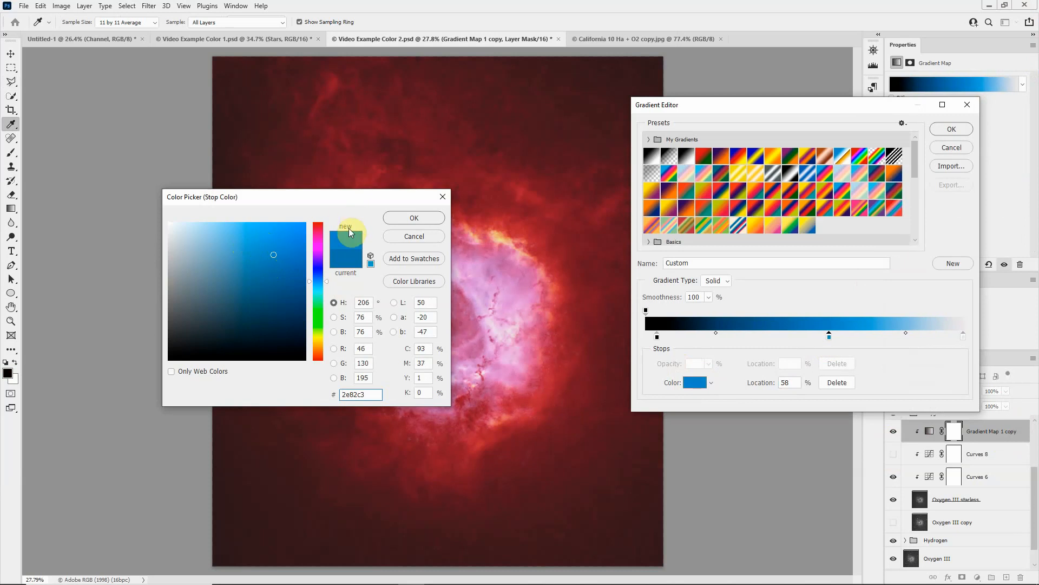
{"action": "left_click", "coordinate": [329, 282]}
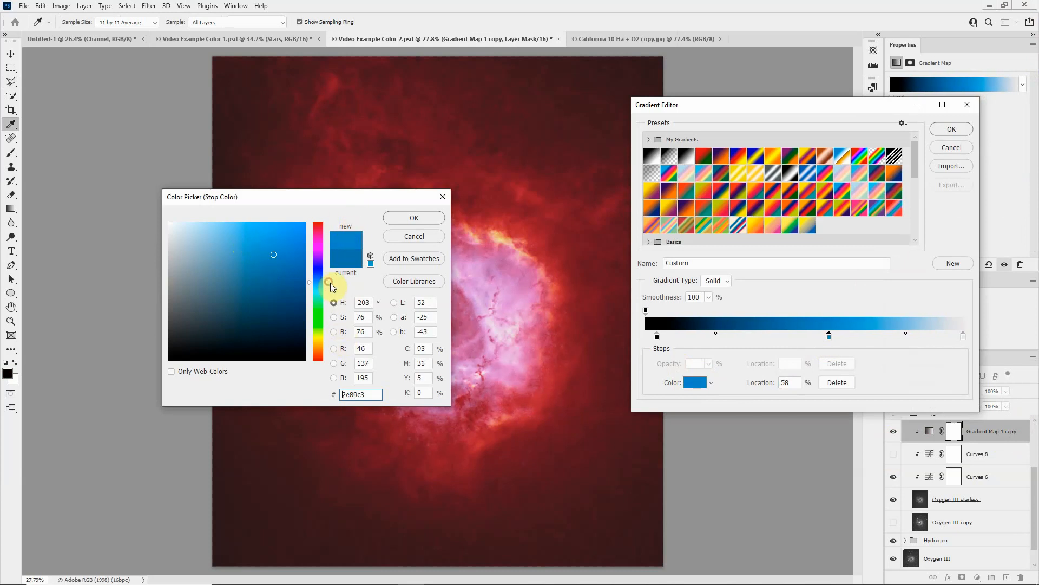
{"action": "left_click_drag", "start_coordinate": [331, 286], "coordinate": [328, 284]}
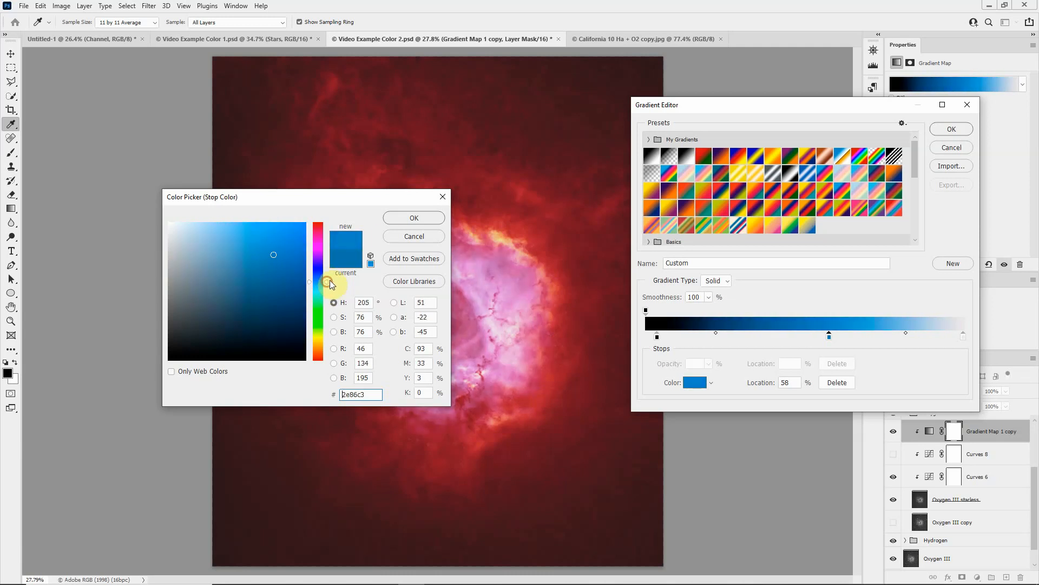
{"action": "left_click", "coordinate": [415, 237]}
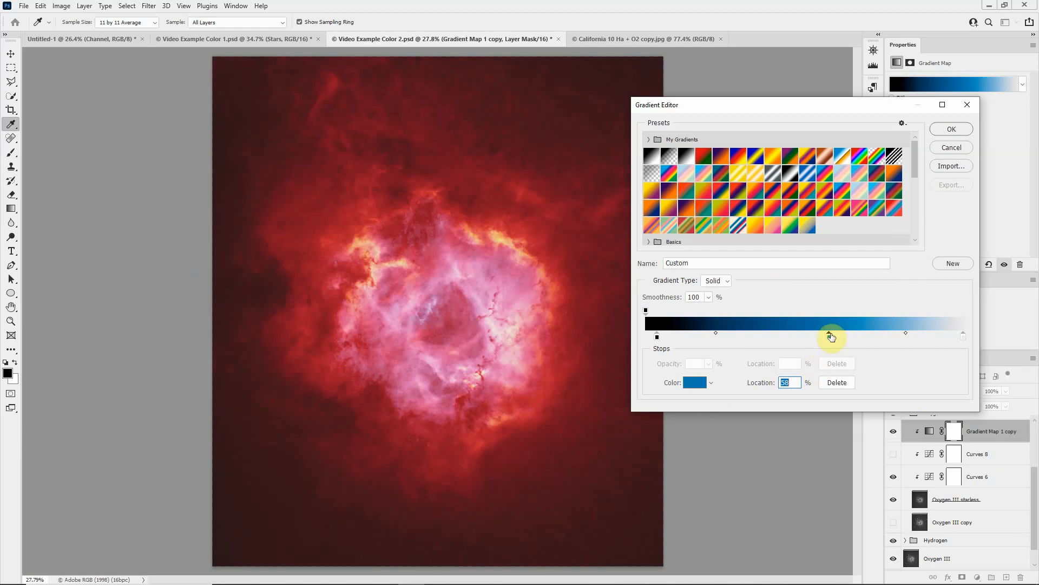
Shift the gradient's blue stop slightly toward the white end and apply the gradient
{"action": "left_click_drag", "start_coordinate": [829, 336], "coordinate": [833, 338]}
{"action": "left_click", "coordinate": [963, 130]}
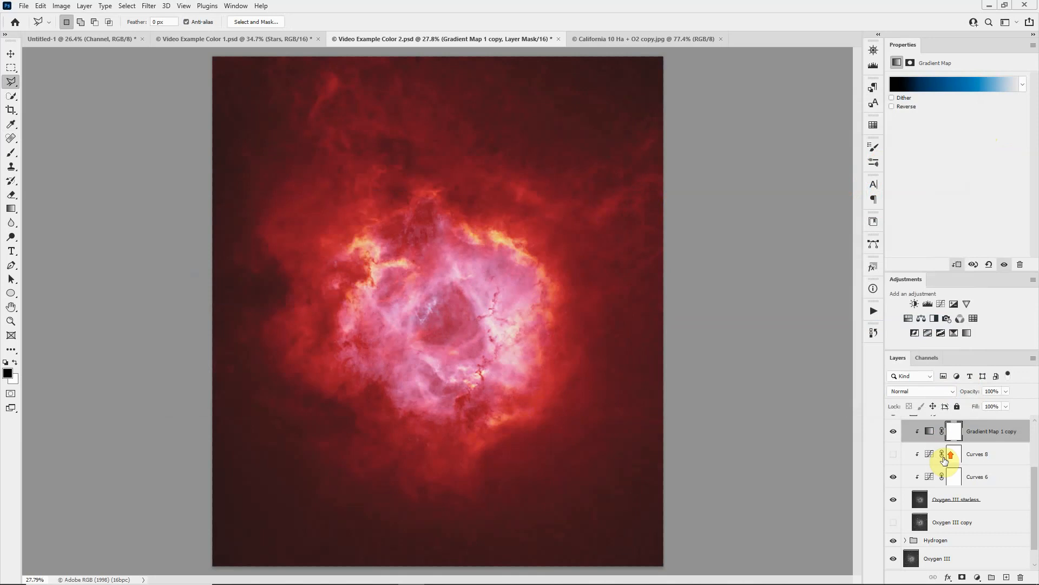
Reduce the Oxygen group's opacity to 79%
{"action": "scroll", "coordinate": [944, 460], "scroll_direction": "up", "scroll_amount": 2}
{"action": "left_click", "coordinate": [982, 453]}
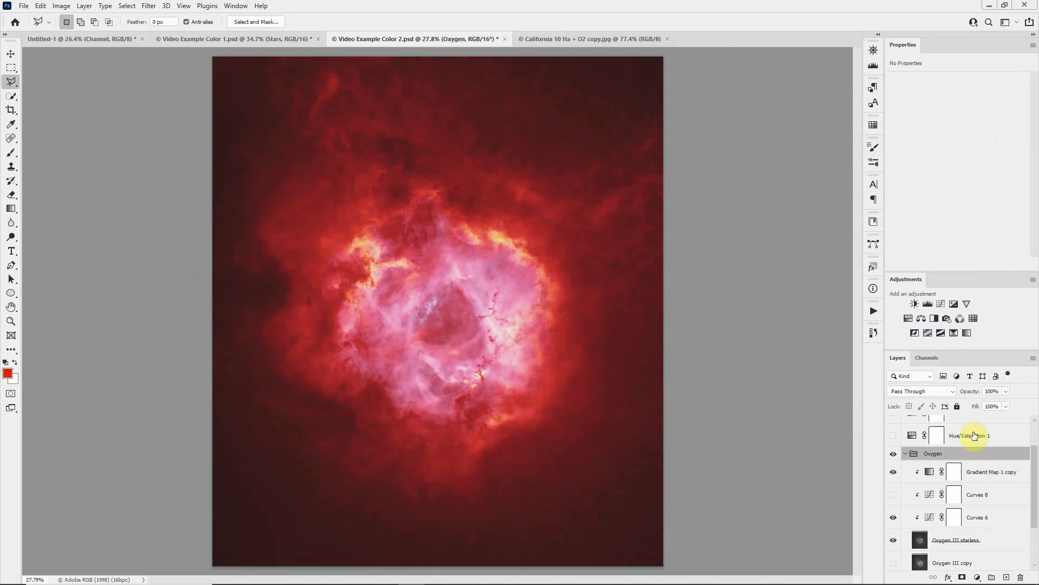
{"action": "mouse_move", "coordinate": [976, 394]}
{"action": "left_mouse_down"}
{"action": "mouse_move", "coordinate": [961, 394]}
{"action": "mouse_move", "coordinate": [984, 394]}
{"action": "mouse_move", "coordinate": [950, 394]}
{"action": "mouse_move", "coordinate": [977, 392]}
{"action": "left_mouse_up"}
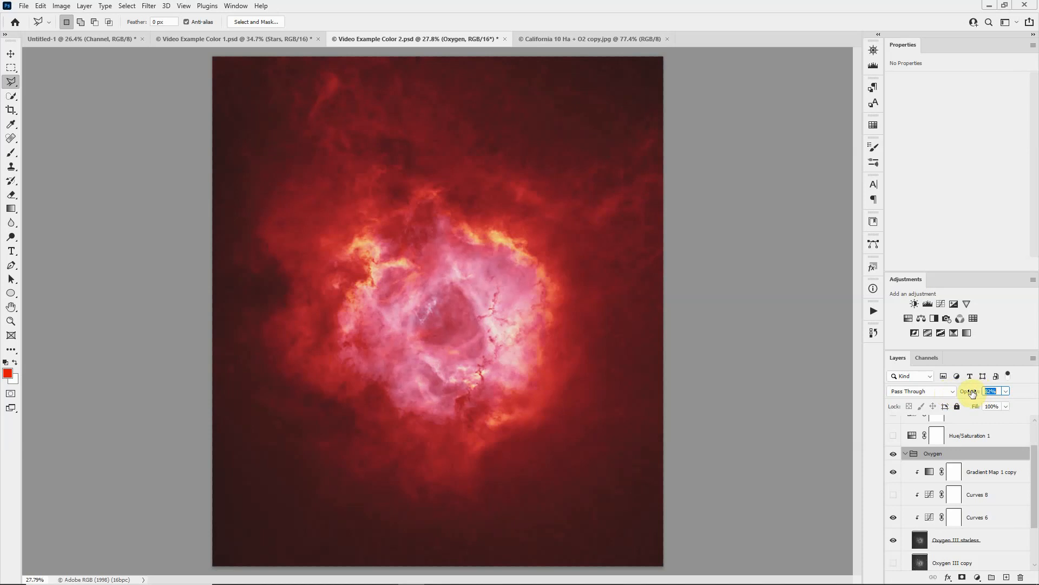
{"action": "left_click_drag", "start_coordinate": [967, 394], "coordinate": [972, 391]}
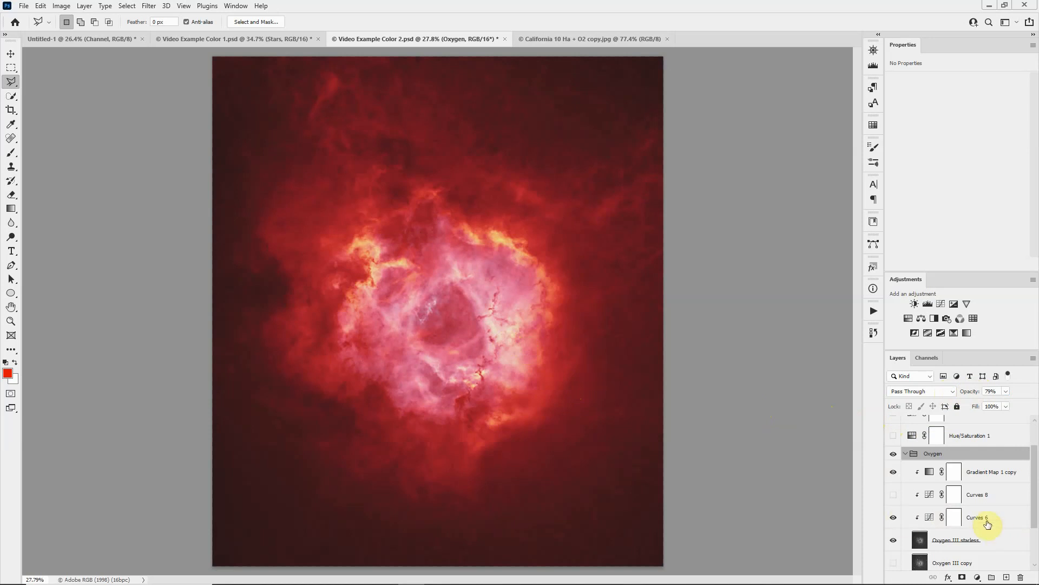
Toggle the Ha Stars group on and off over the combined hydrogen and oxygen nebula
{"action": "scroll", "coordinate": [942, 480], "scroll_direction": "down", "scroll_amount": 2}
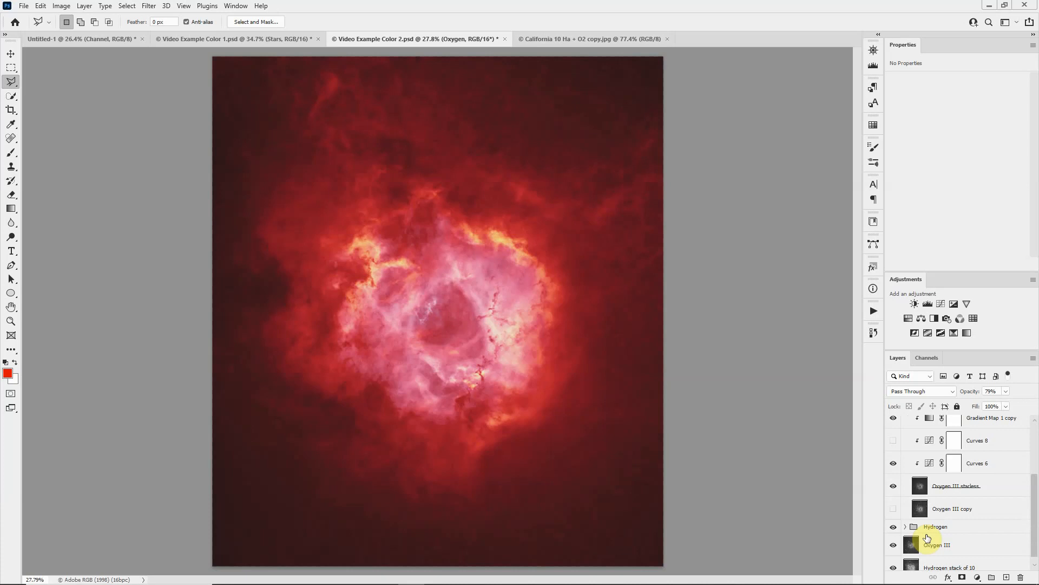
{"action": "scroll", "coordinate": [921, 488], "scroll_direction": "up", "scroll_amount": 3}
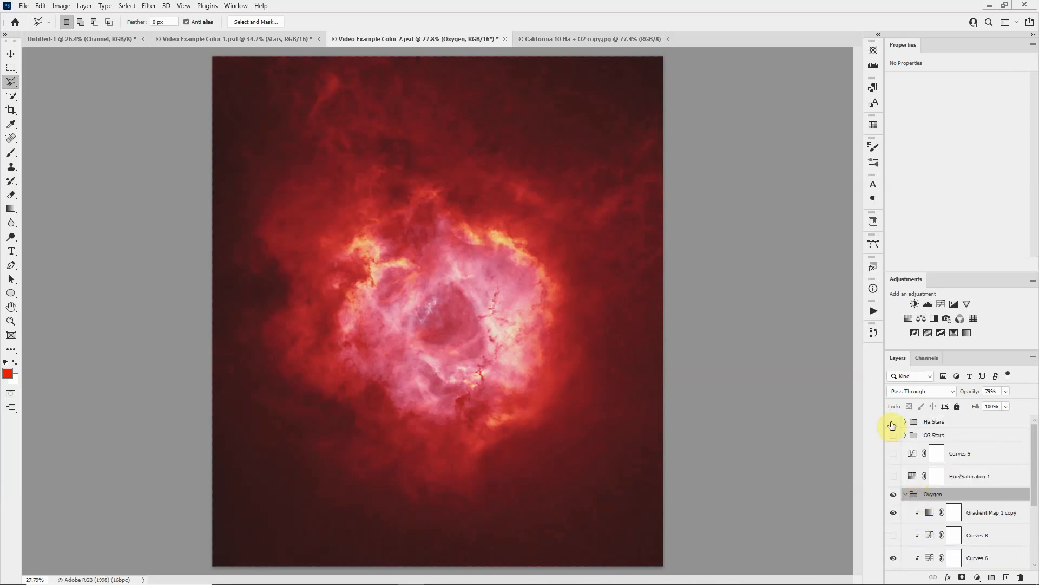
{"action": "left_click", "coordinate": [893, 421]}
{"action": "left_click", "coordinate": [893, 422]}
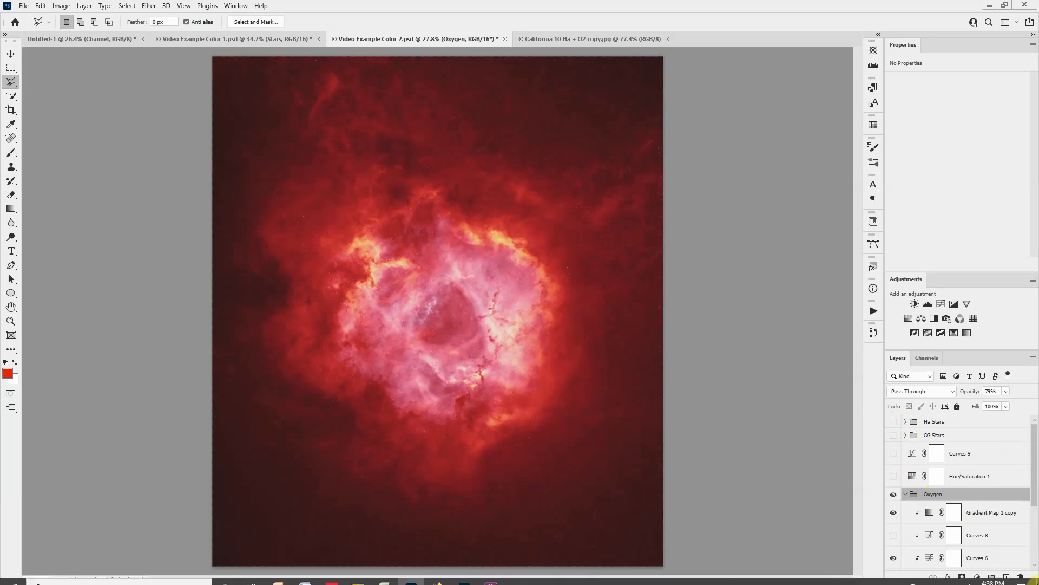
Select the Gradient Map 1 copy layer in the Oxygen group to review its gradient
{"action": "scroll", "coordinate": [972, 509], "scroll_direction": "down", "scroll_amount": 2}
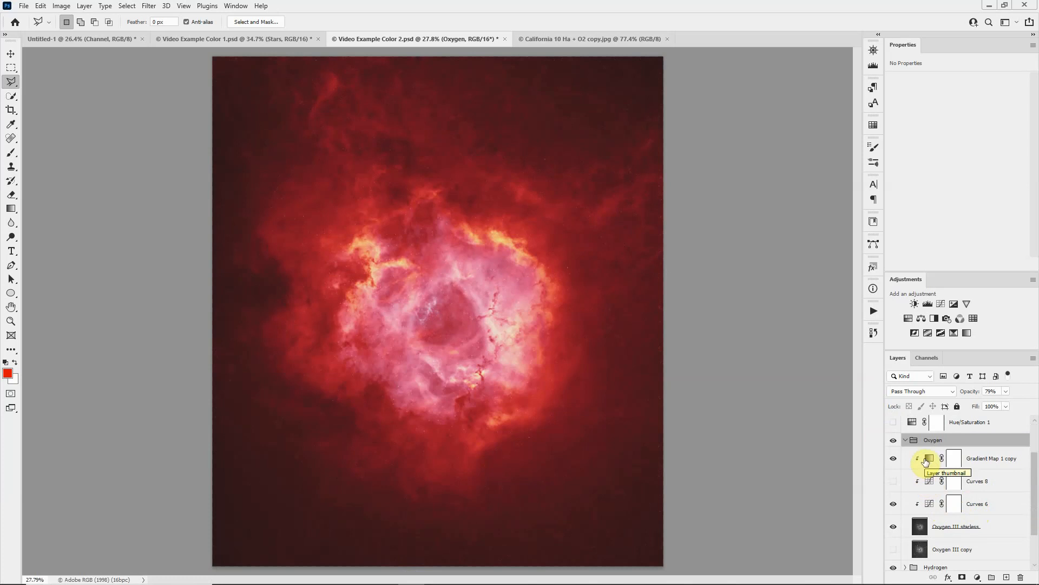
{"action": "scroll", "coordinate": [927, 463], "scroll_direction": "up", "scroll_amount": 1}
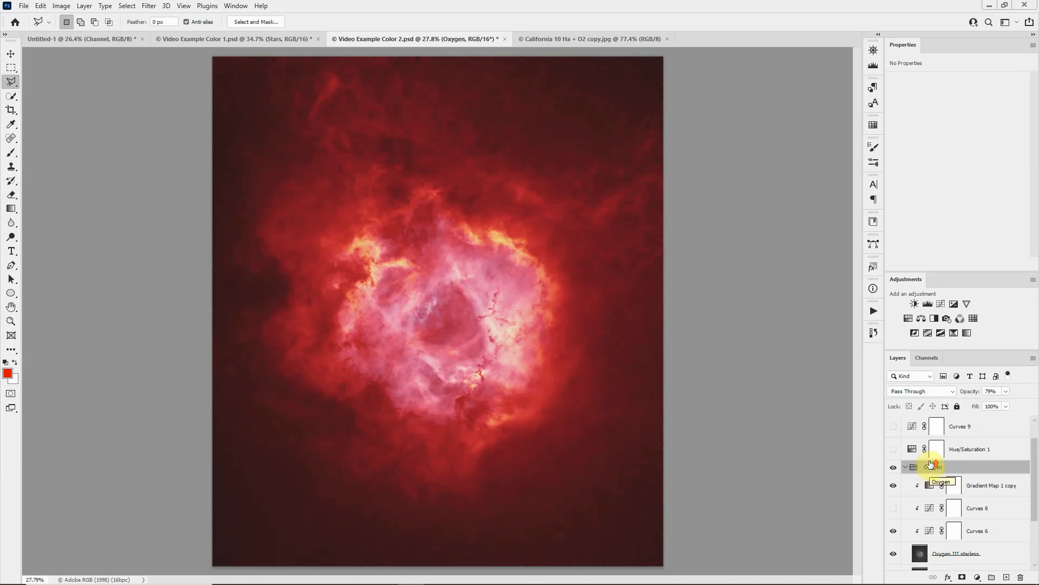
{"action": "left_click", "coordinate": [926, 489]}
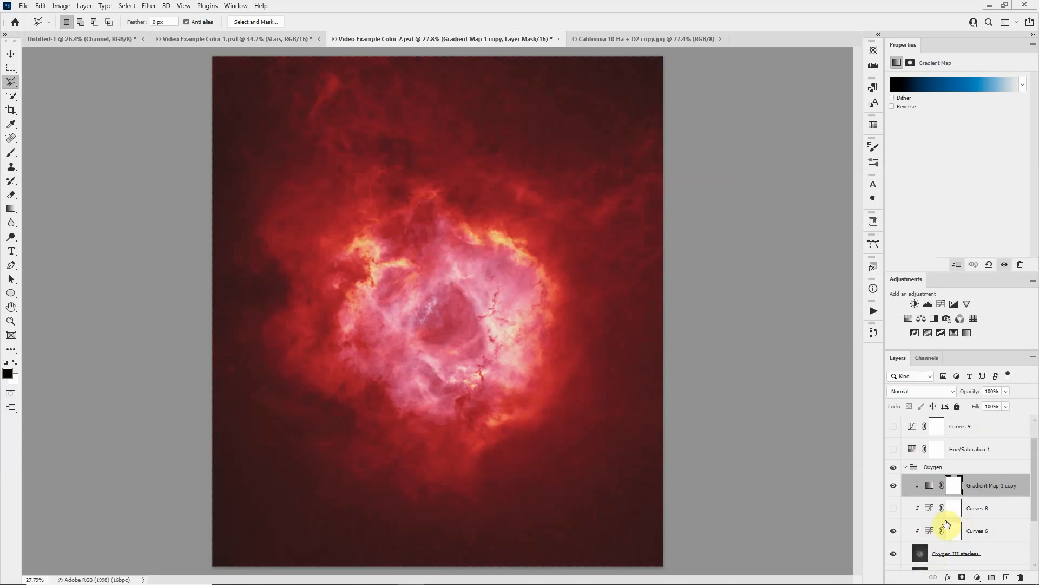
{"action": "scroll", "coordinate": [933, 490], "scroll_direction": "up", "scroll_amount": 1}
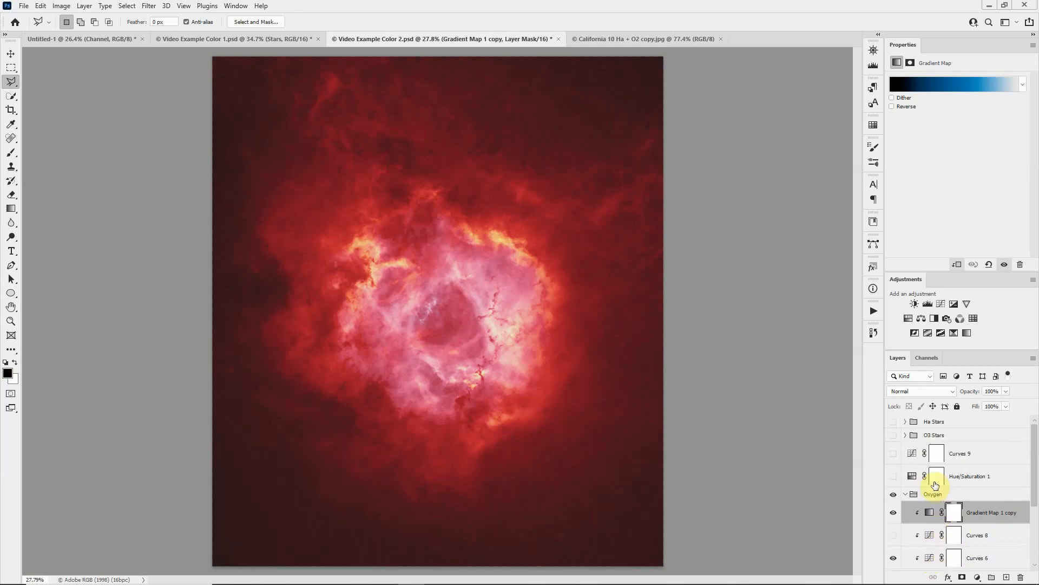